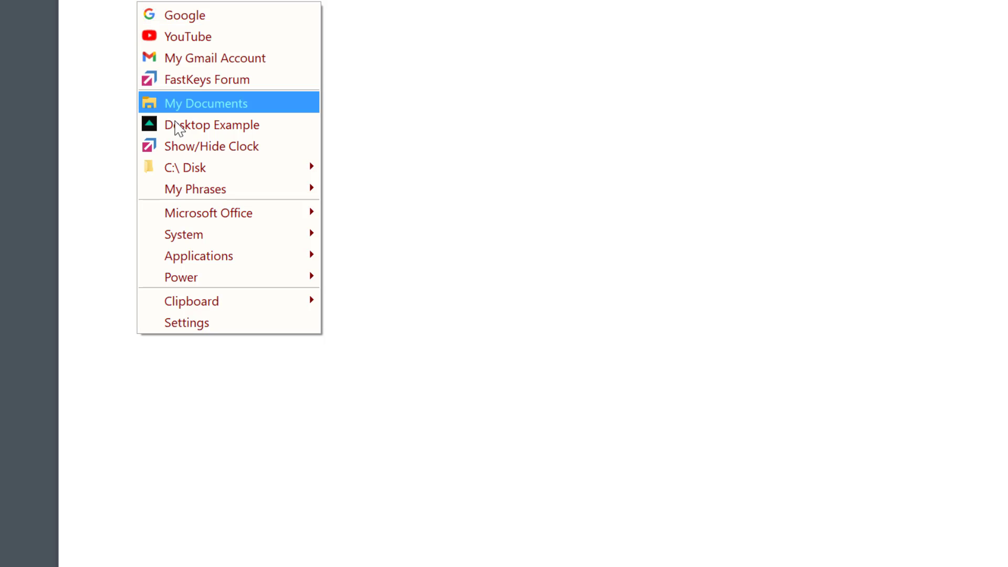
Choose Settings from the FastKeys Quick Menu to open the Text Expander abbreviation list
{"action": "mouse_move", "coordinate": [185, 185]}
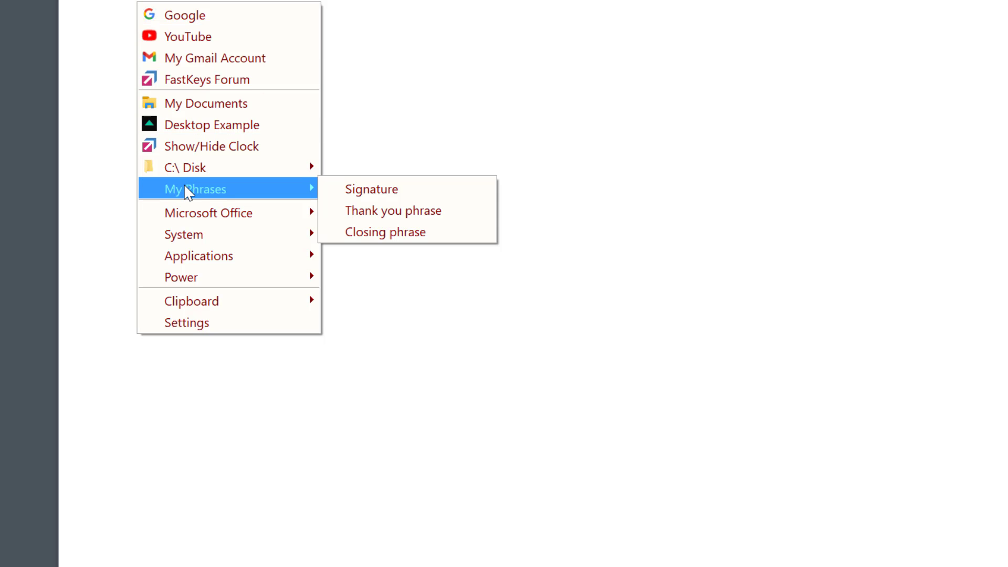
{"action": "mouse_move", "coordinate": [185, 215]}
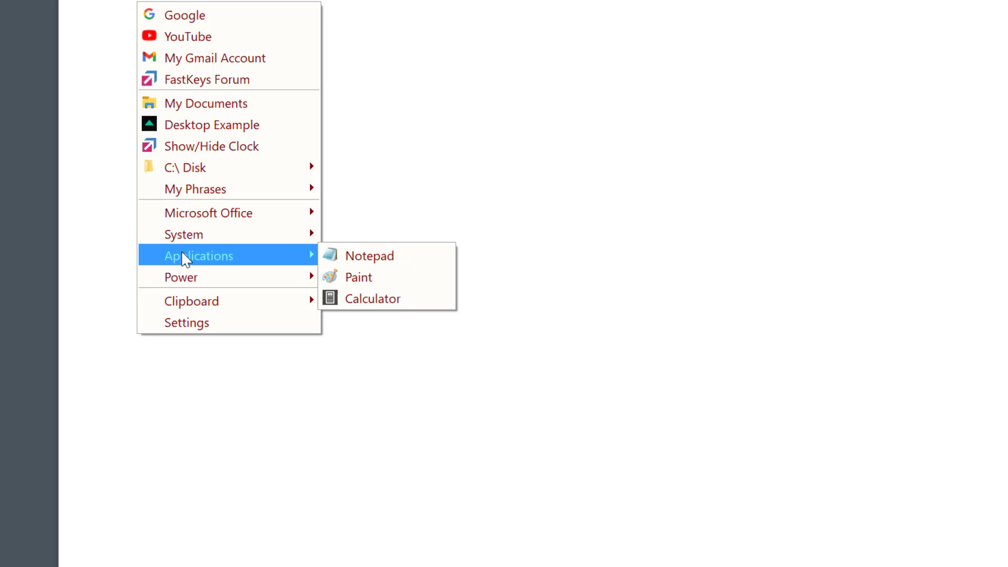
{"action": "mouse_move", "coordinate": [185, 274]}
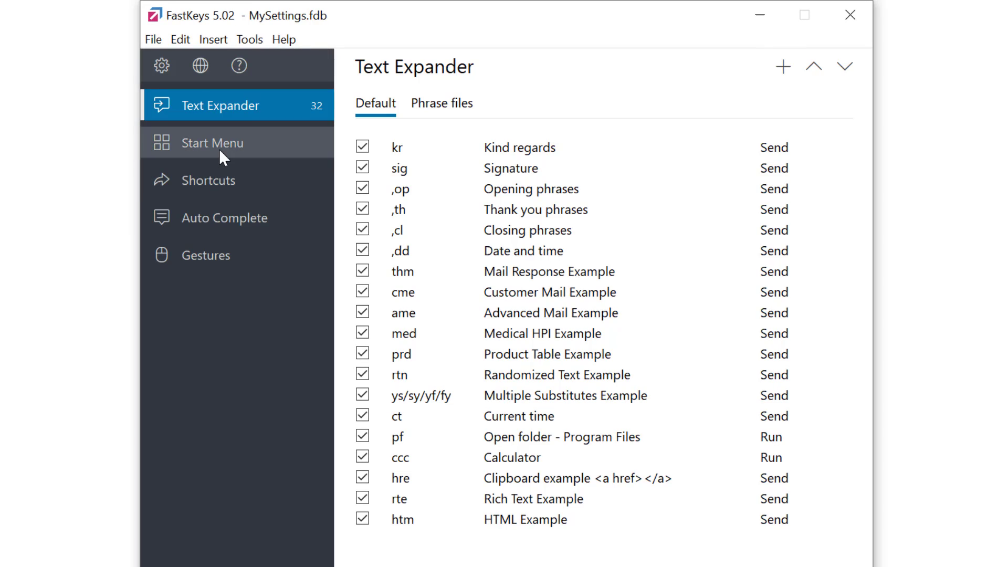
Show the Start Menu entries and inspect the Google entry, leaving it enabled and unchanged
{"action": "left_click", "coordinate": [219, 149]}
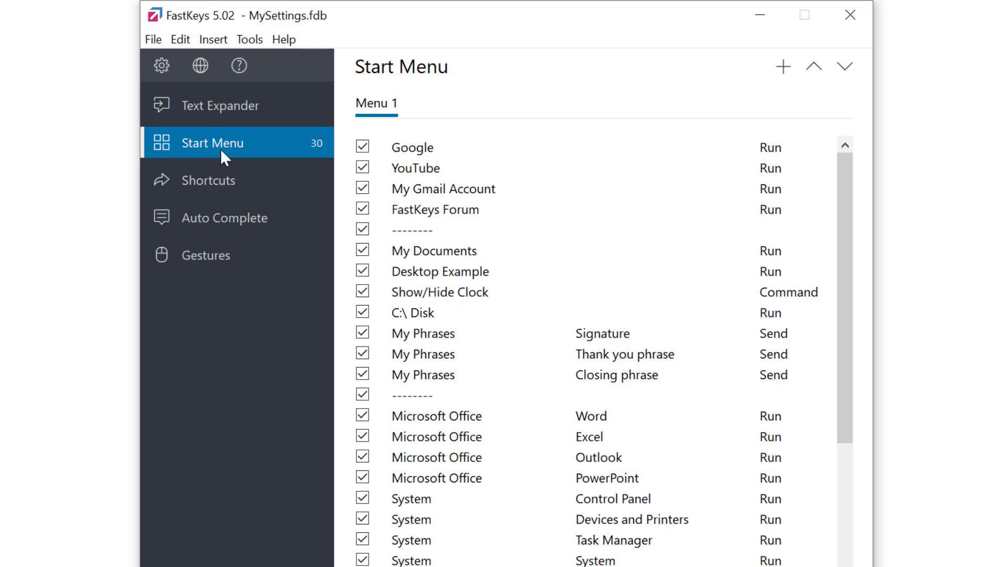
{"action": "double_click", "coordinate": [411, 153]}
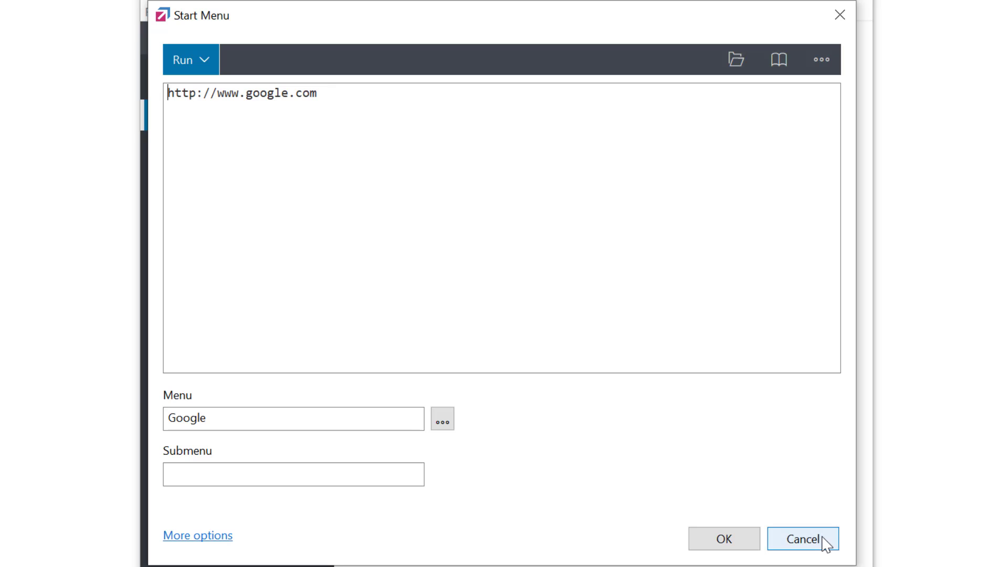
{"action": "left_click", "coordinate": [803, 539]}
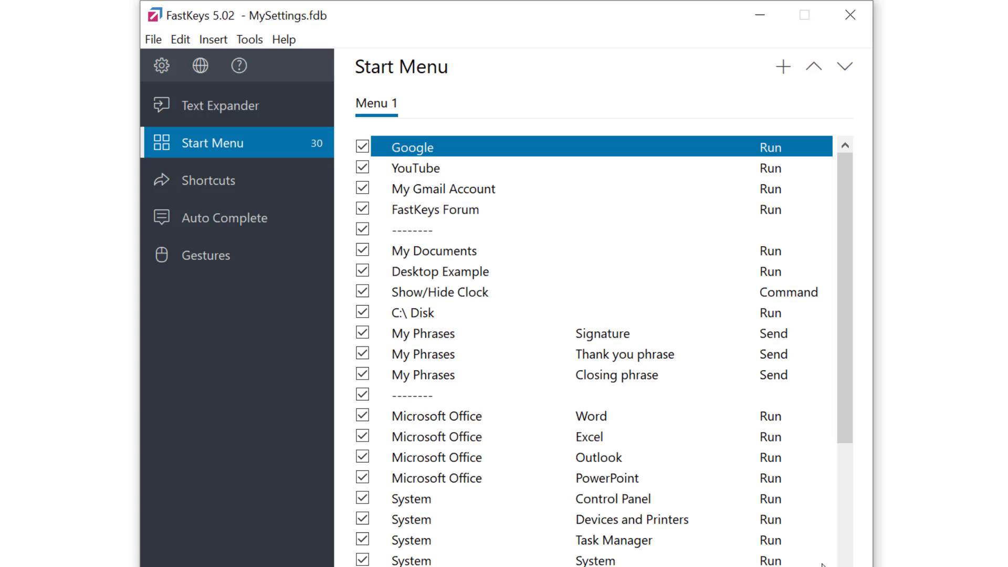
{"action": "left_click", "coordinate": [362, 147]}
{"action": "left_click", "coordinate": [362, 147]}
Create a new empty tab beside Menu 1 and rename it 'Quick Menu'
{"action": "right_click", "coordinate": [397, 102]}
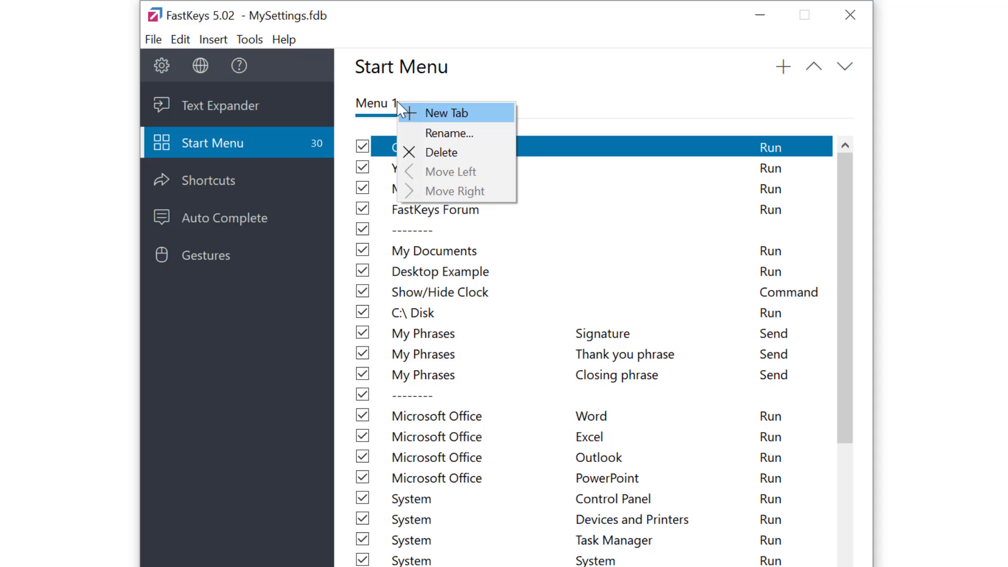
{"action": "left_click", "coordinate": [434, 113]}
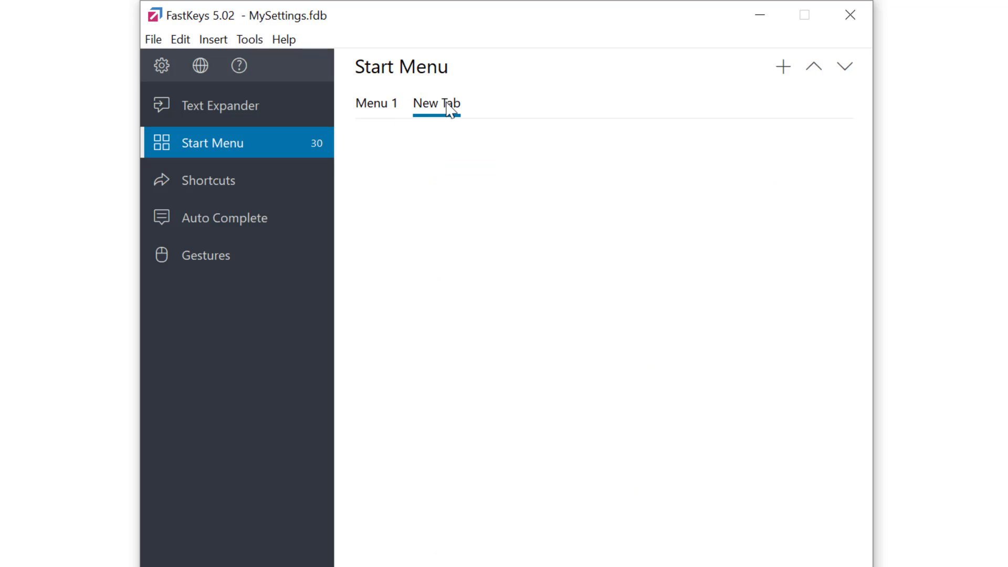
{"action": "right_click", "coordinate": [447, 104]}
{"action": "key", "text": "Down"}
{"action": "key", "text": "Down"}
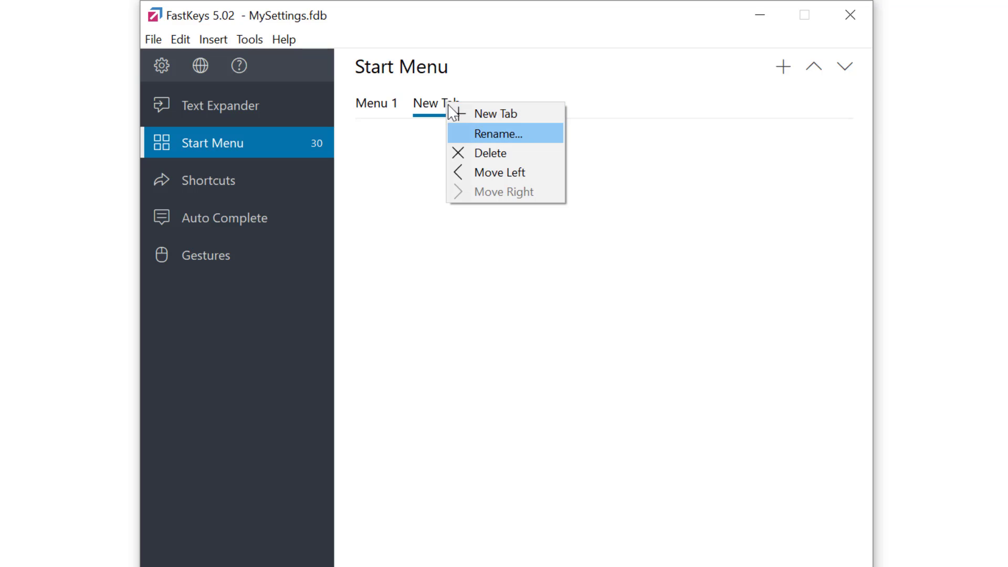
{"action": "left_click", "coordinate": [465, 131]}
{"action": "type", "text": "Q"}
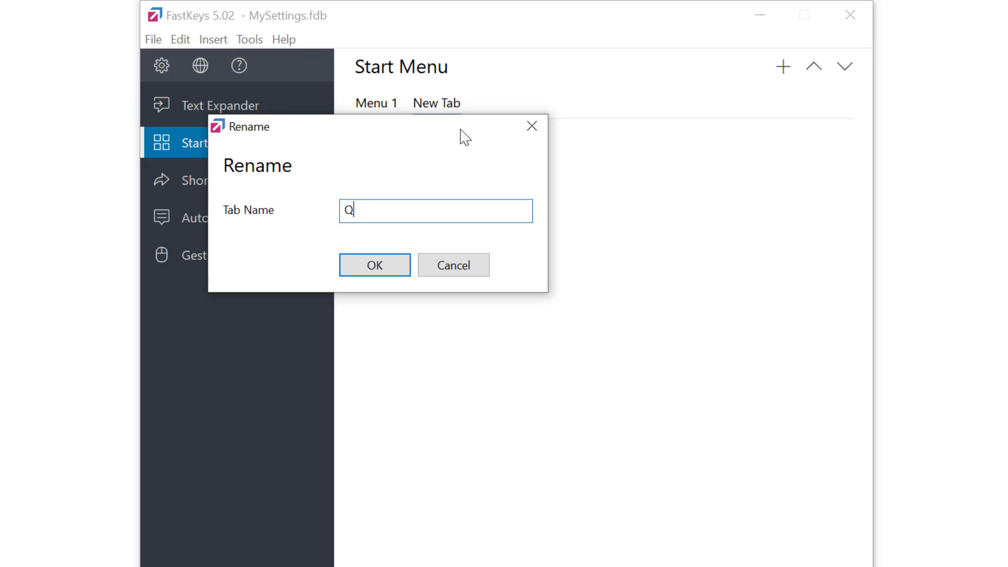
{"action": "type", "text": "uick Menu"}
{"action": "left_click", "coordinate": [375, 266]}
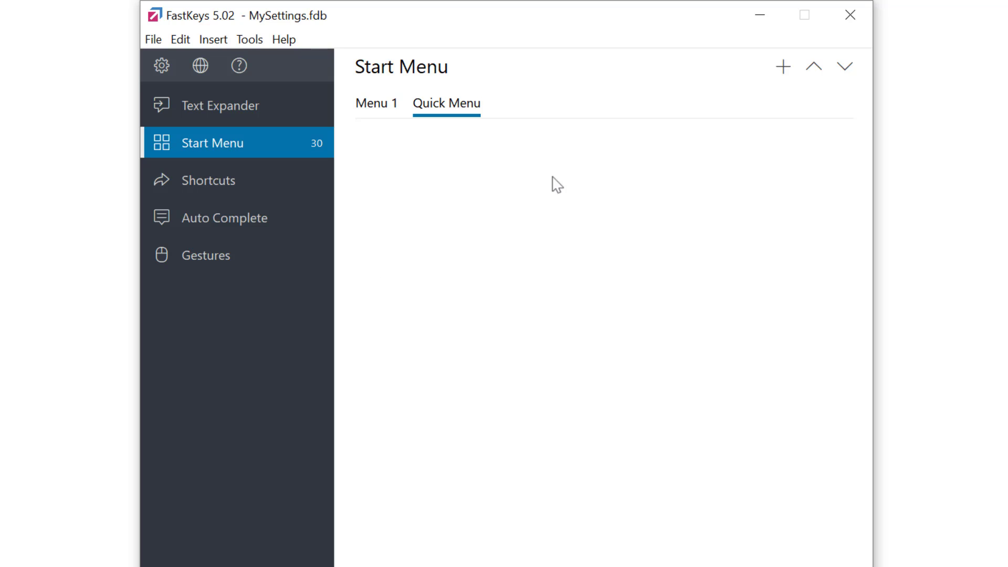
Add a Quick Menu entry named 'Chrome' that runs chrome.exe
{"action": "left_click", "coordinate": [791, 68]}
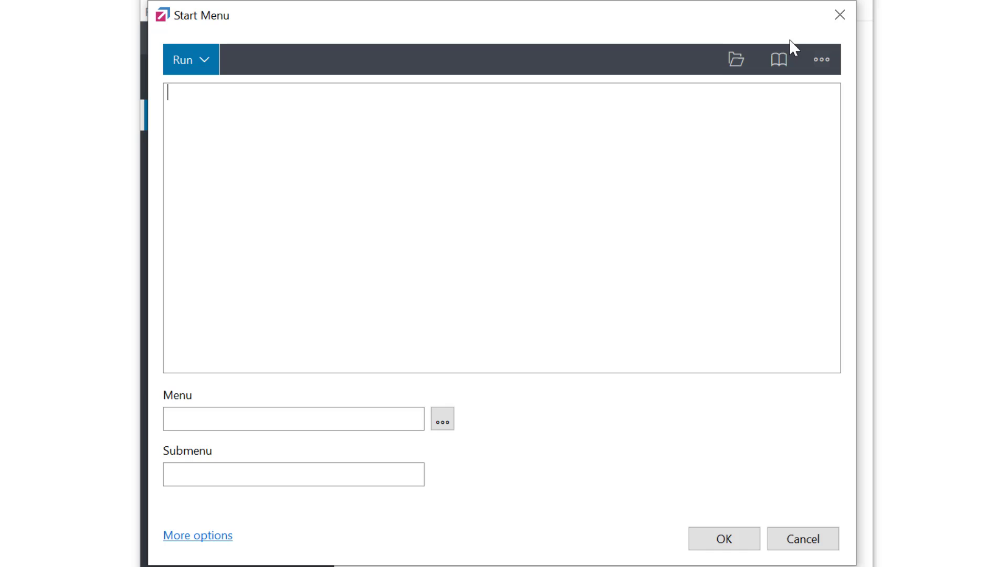
{"action": "left_click", "coordinate": [735, 68]}
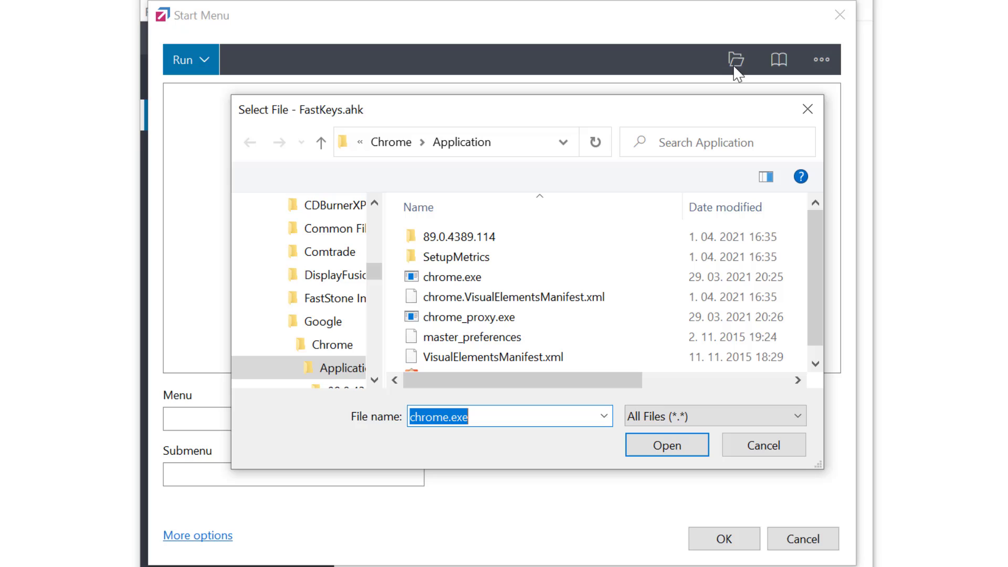
{"action": "double_click", "coordinate": [463, 277]}
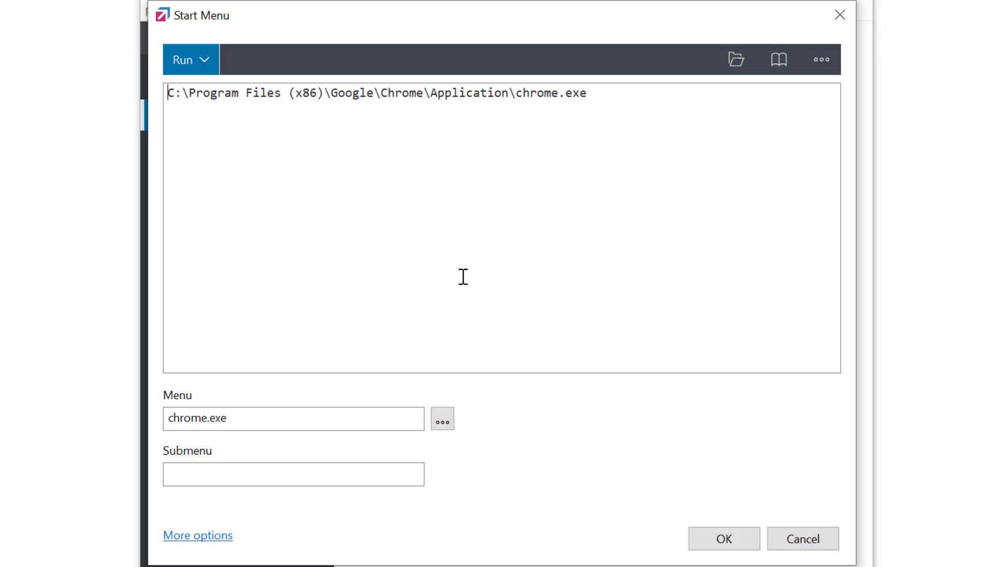
{"action": "left_click", "coordinate": [278, 418]}
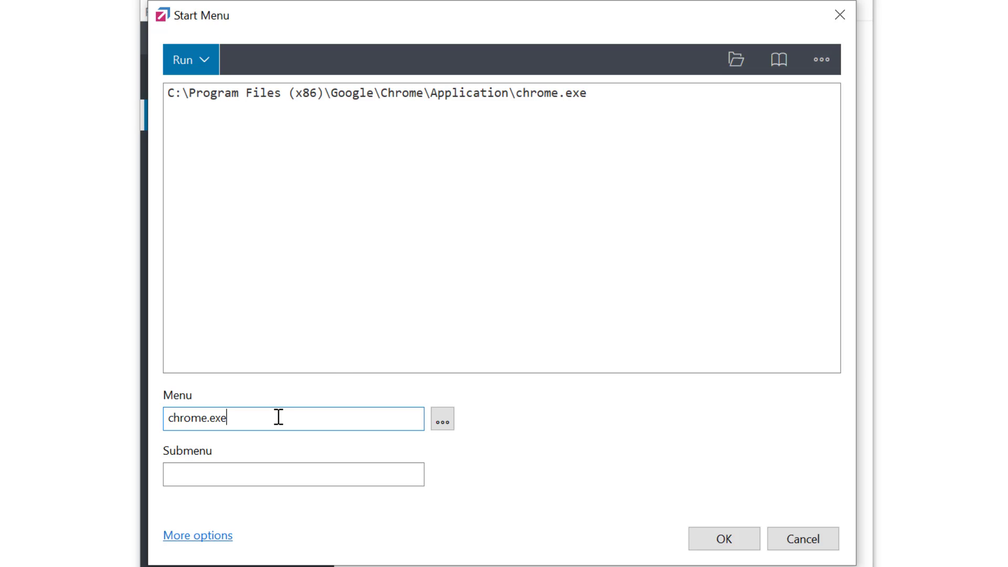
{"action": "key", "text": "BackSpace"}
{"action": "key", "text": "BackSpace"}
{"action": "key", "text": "BackSpace"}
{"action": "key", "text": "BackSpace"}
{"action": "key", "text": "BackSpace"}
{"action": "key", "text": "BackSpace"}
{"action": "key", "text": "BackSpace"}
{"action": "key", "text": "BackSpace"}
{"action": "key", "text": "BackSpace"}
{"action": "key", "text": "BackSpace"}
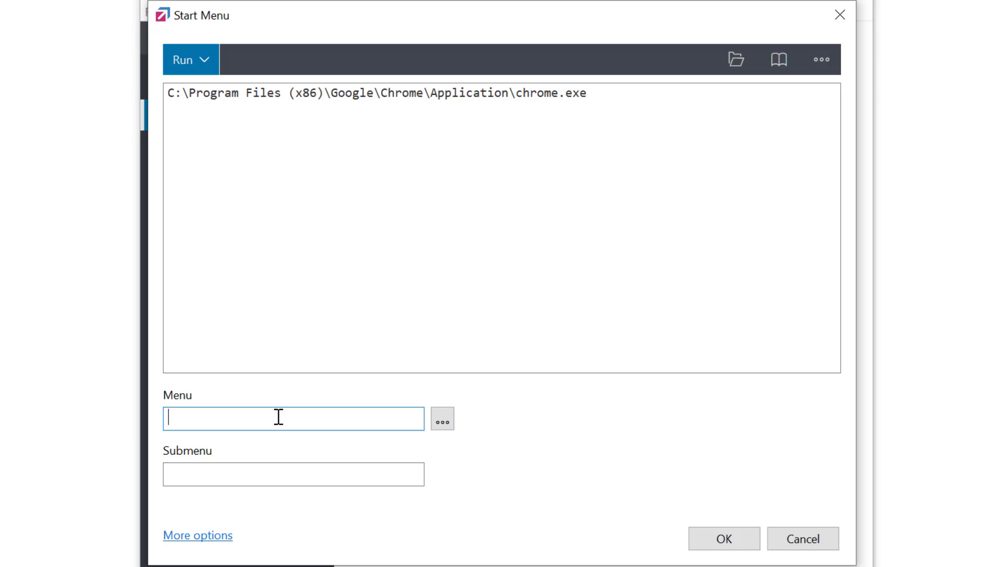
{"action": "type", "text": "Chrome"}
{"action": "left_click", "coordinate": [723, 542]}
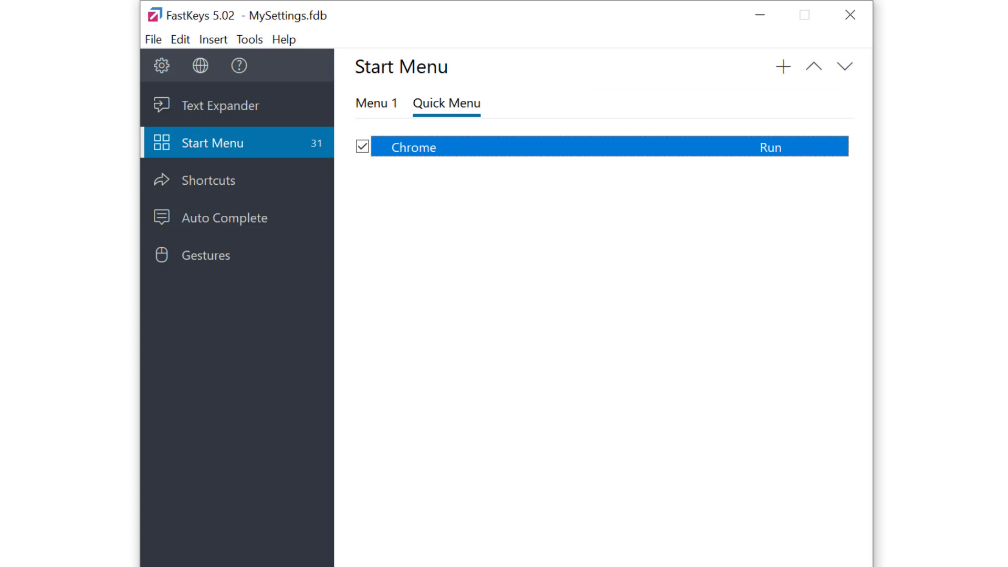
{"action": "left_click", "coordinate": [709, 562]}
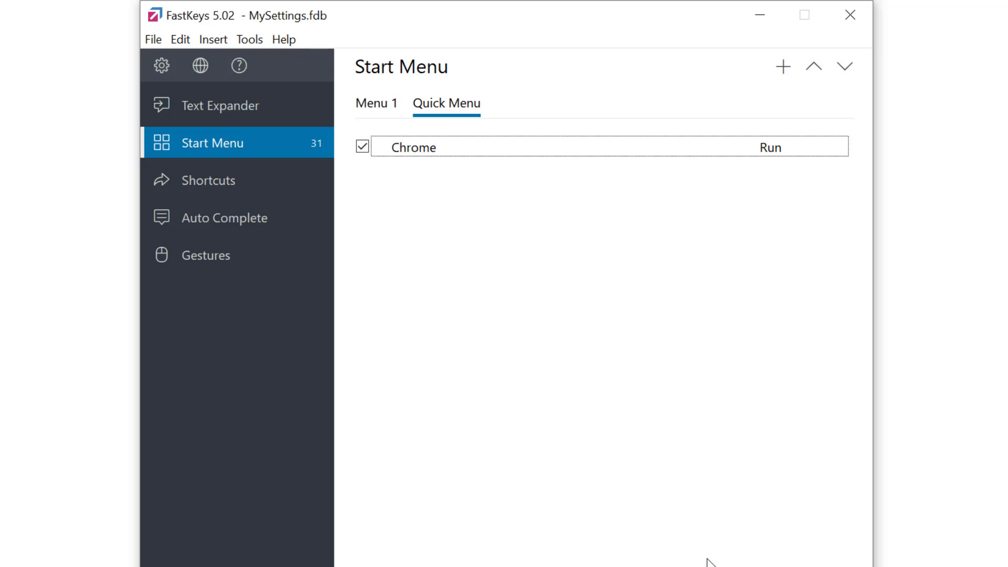
{"action": "left_click", "coordinate": [782, 67]}
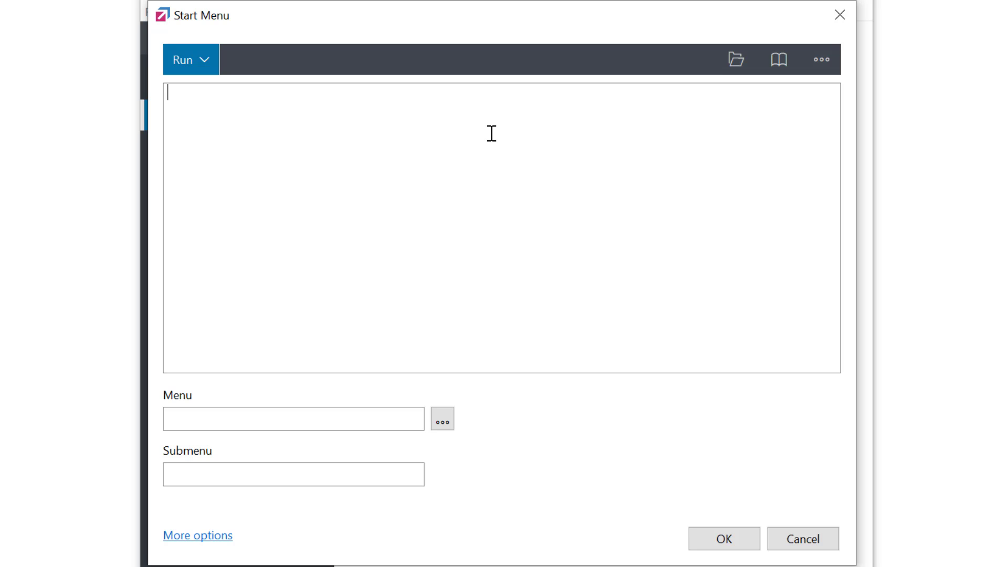
{"action": "type", "text": "https://www.linkedin.com/"}
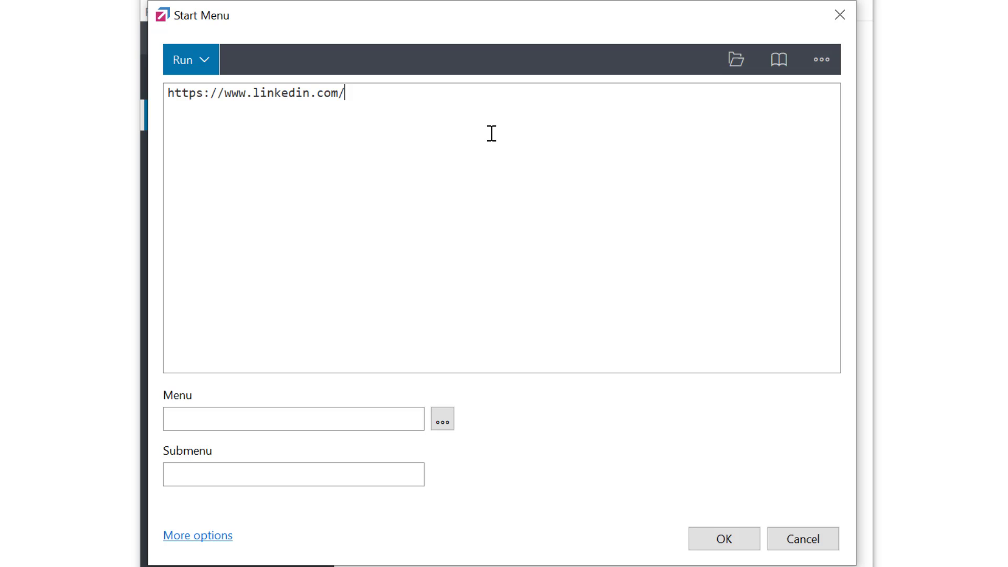
{"action": "left_click", "coordinate": [287, 401]}
{"action": "type", "text": "LinkedIn"}
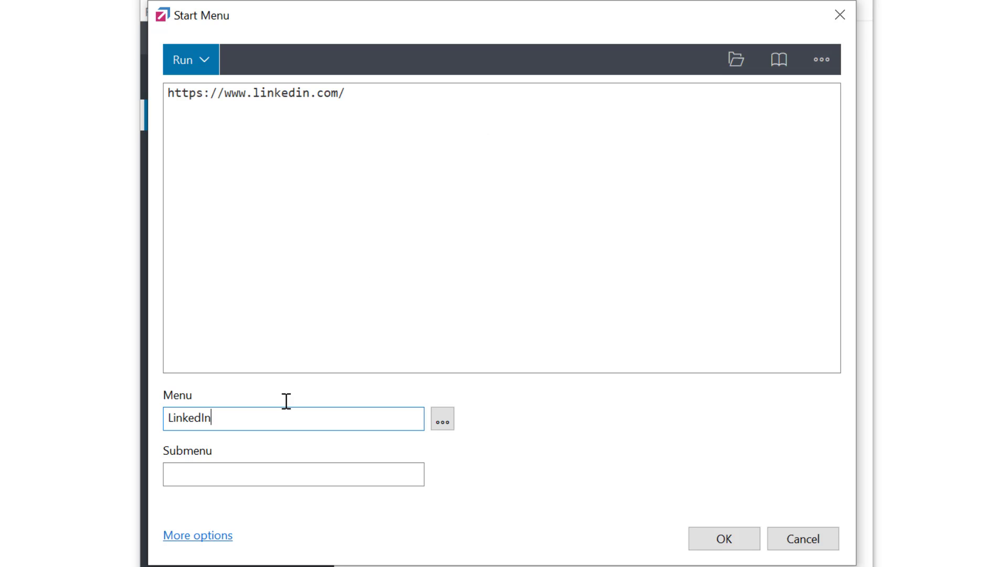
{"action": "left_click", "coordinate": [702, 538]}
{"action": "left_click", "coordinate": [695, 557]}
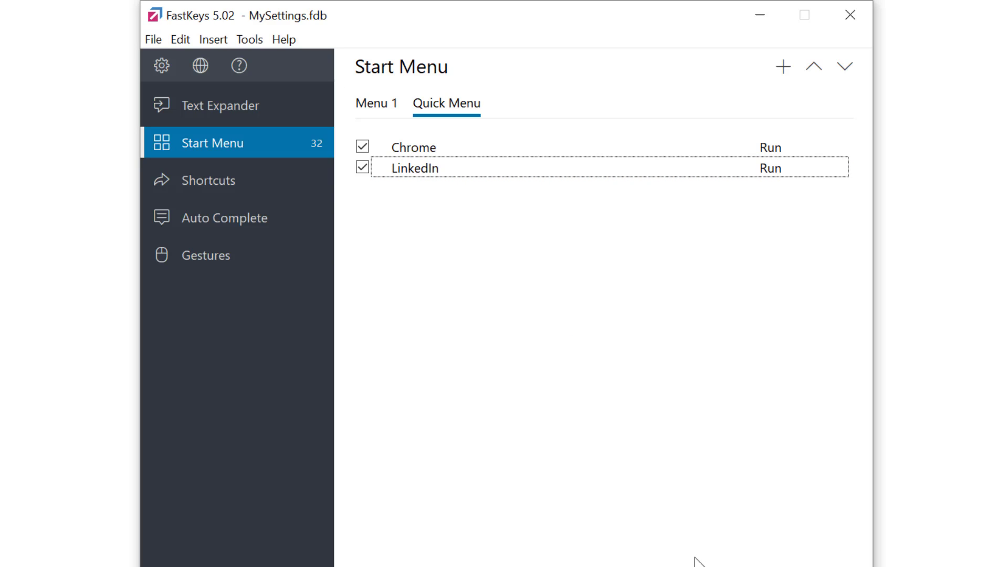
Add a 'Signature' entry of type Send that types a multi-line contact signature block
{"action": "left_click", "coordinate": [783, 70]}
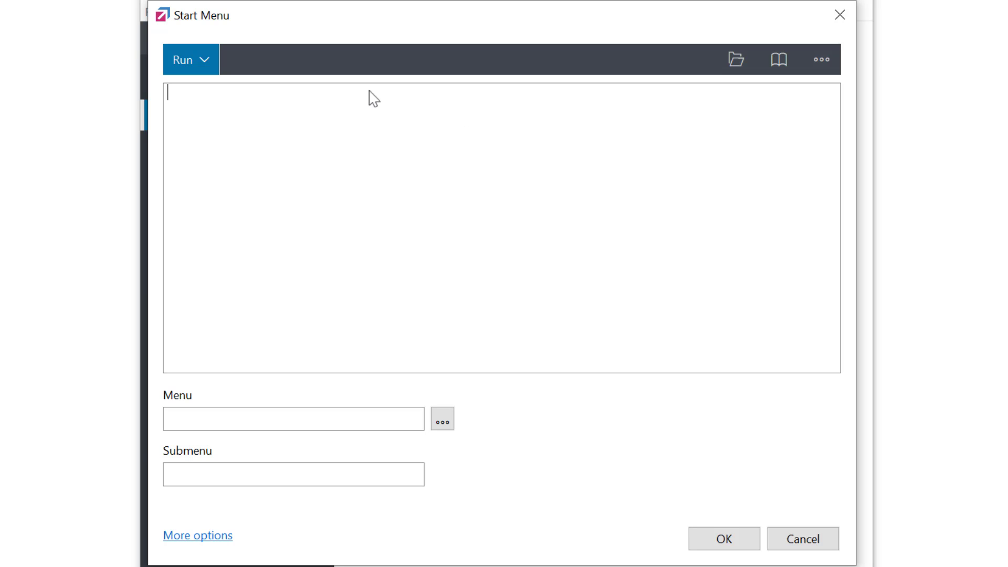
{"action": "left_click", "coordinate": [199, 60]}
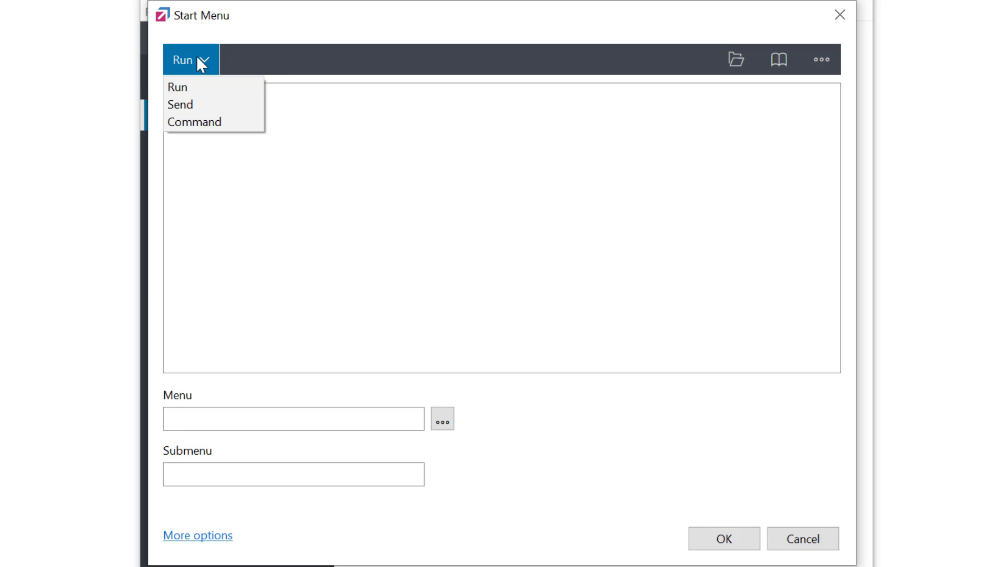
{"action": "left_click", "coordinate": [195, 105]}
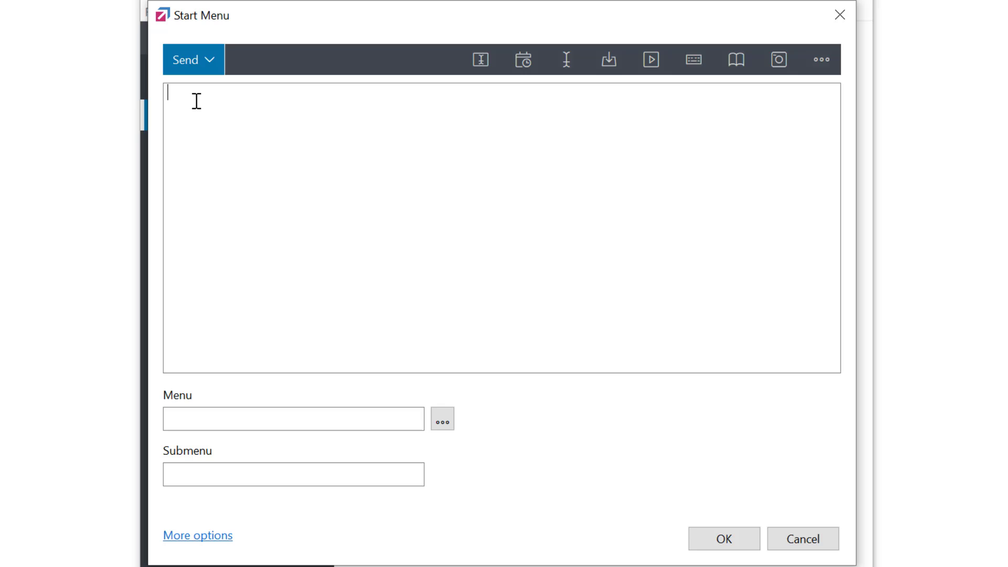
{"action": "type", "text": "John Smith Global Support Inc. 30 Lake Rd New York, NY 10060 +1 123-"}
{"action": "type", "text": "345-5600C"}
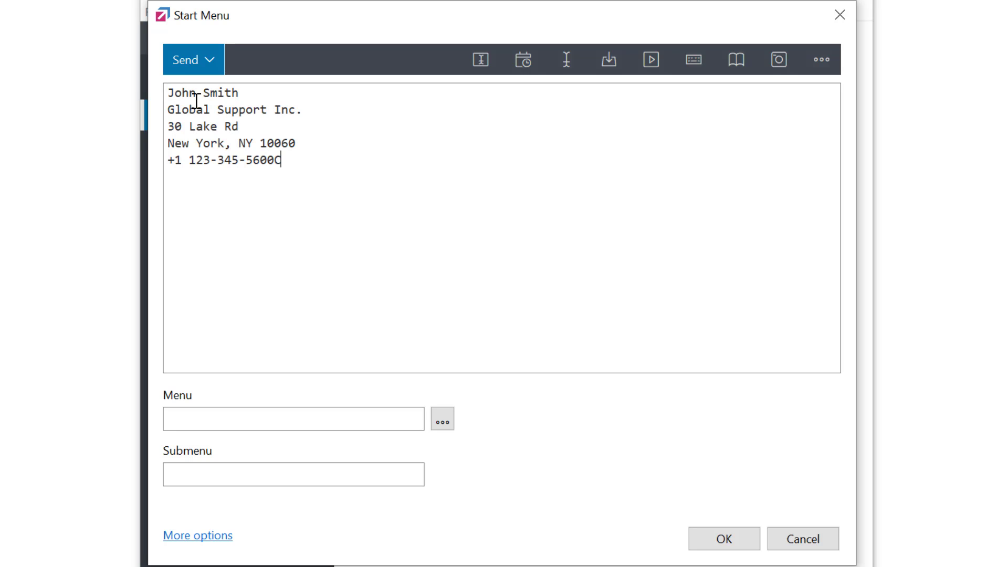
{"action": "left_click", "coordinate": [196, 406]}
{"action": "type", "text": "Signature"}
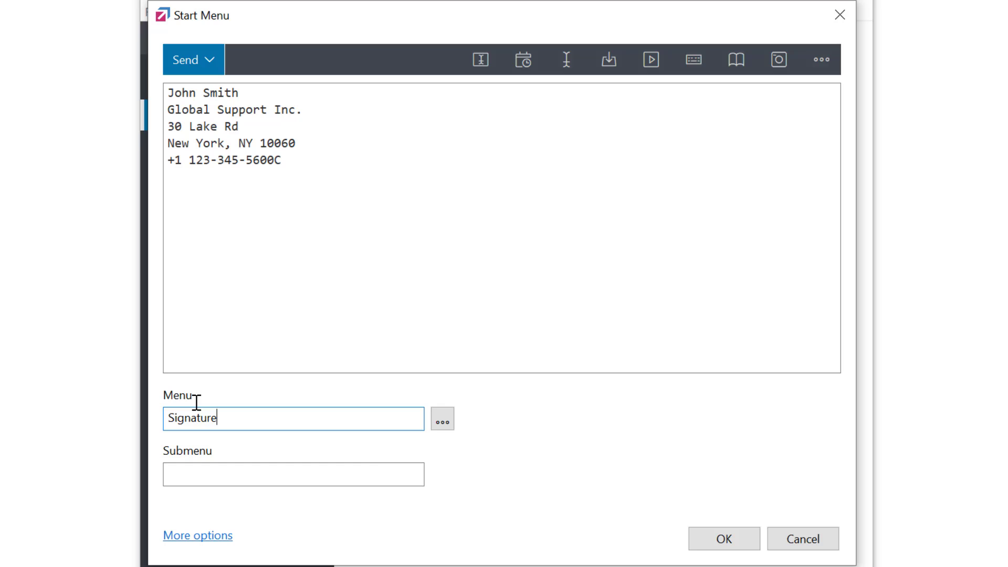
{"action": "left_click", "coordinate": [724, 539]}
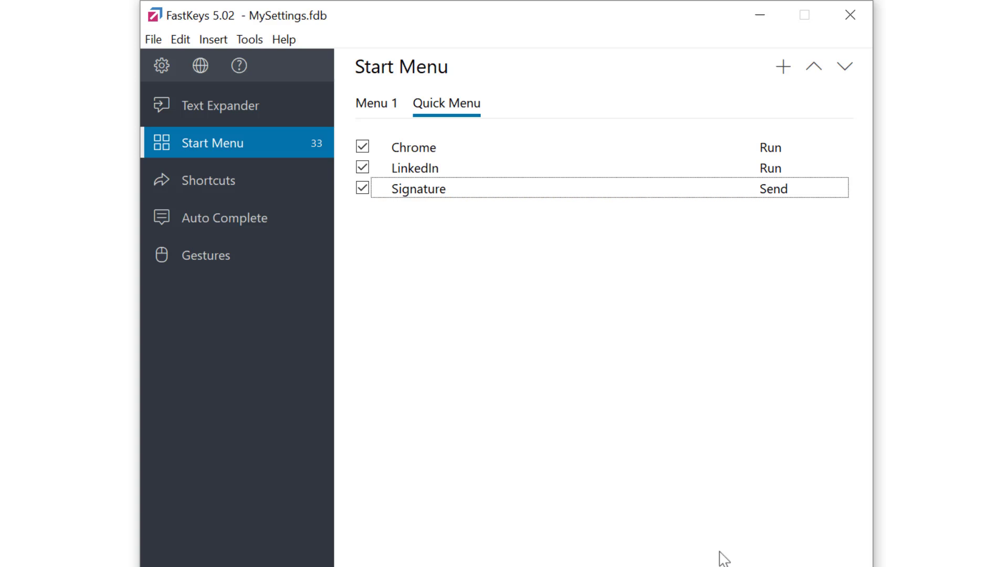
Add a 'Mail response' entry sending the reply letter, with a Customer text prompt after 'Dear'
{"action": "left_click", "coordinate": [787, 69]}
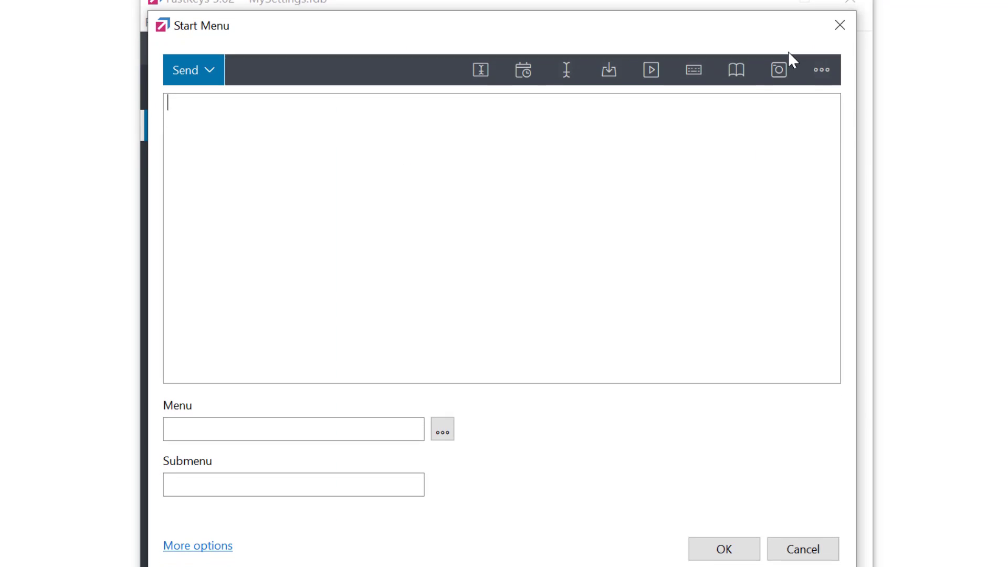
{"action": "type", "text": "Dear ,  thank you for your message. I will get back to you as soon as possible.  Kind regards, John"}
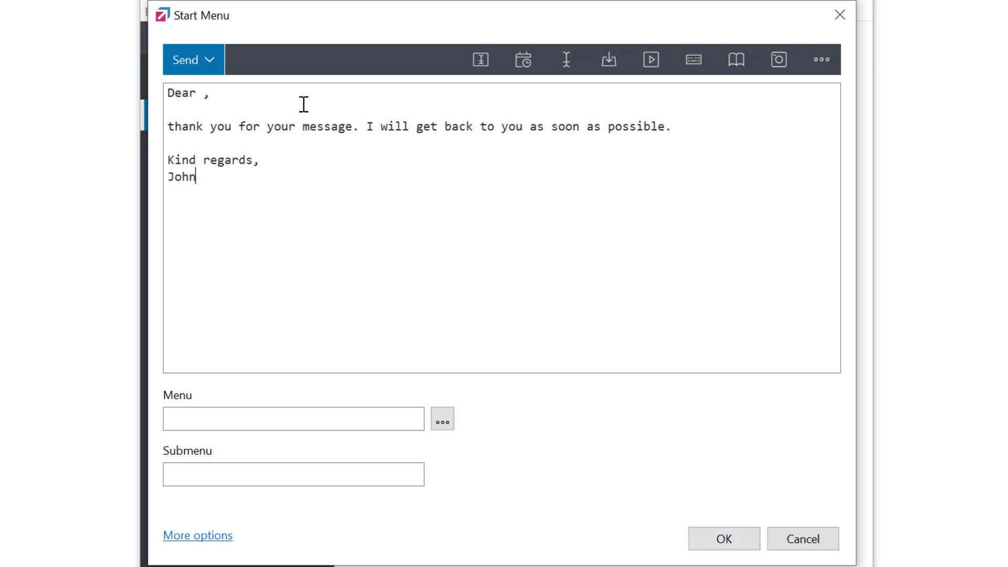
{"action": "left_click", "coordinate": [205, 93]}
{"action": "left_click", "coordinate": [480, 61]}
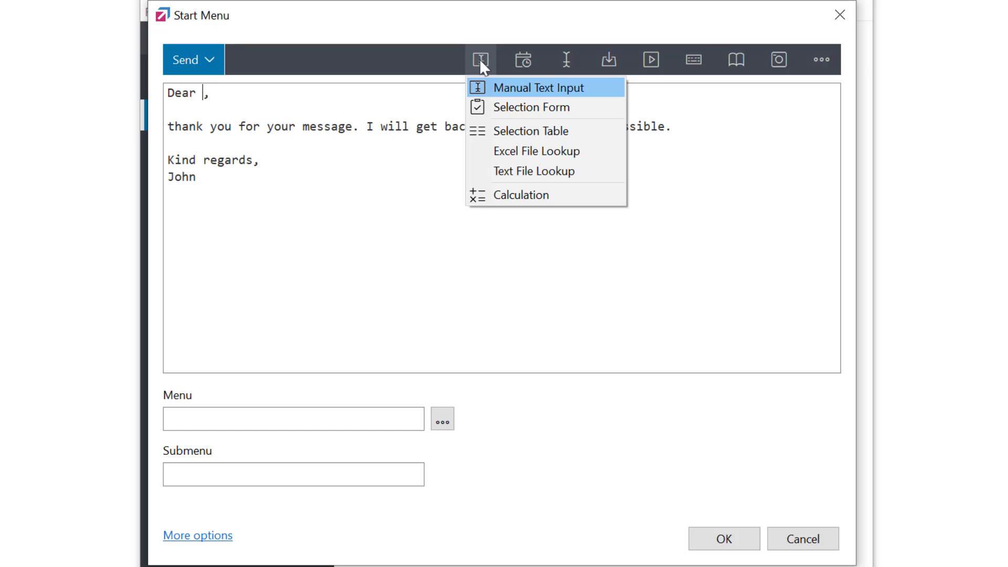
{"action": "left_click", "coordinate": [488, 88]}
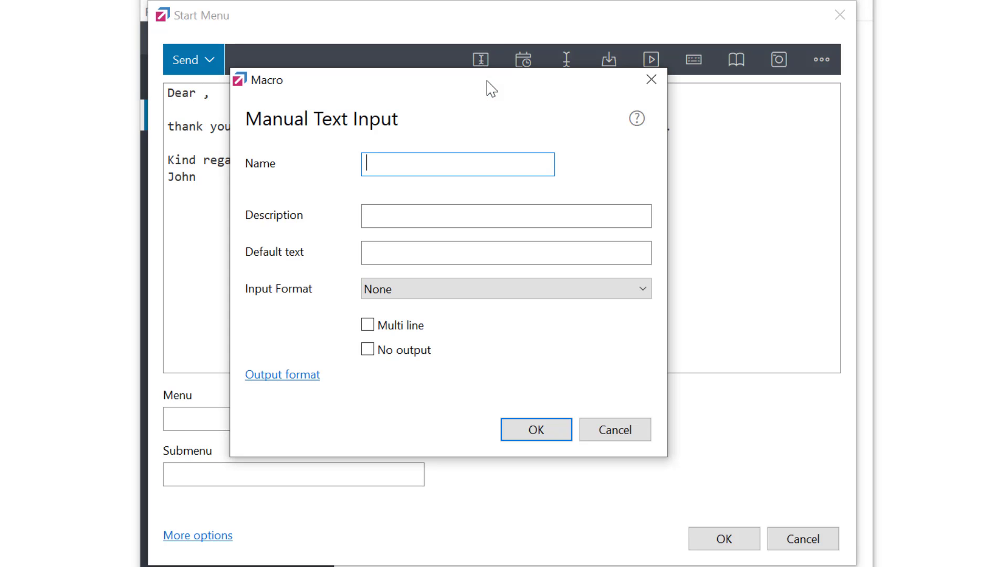
{"action": "type", "text": "Customer"}
{"action": "left_click", "coordinate": [540, 429]}
{"action": "left_click", "coordinate": [266, 427]}
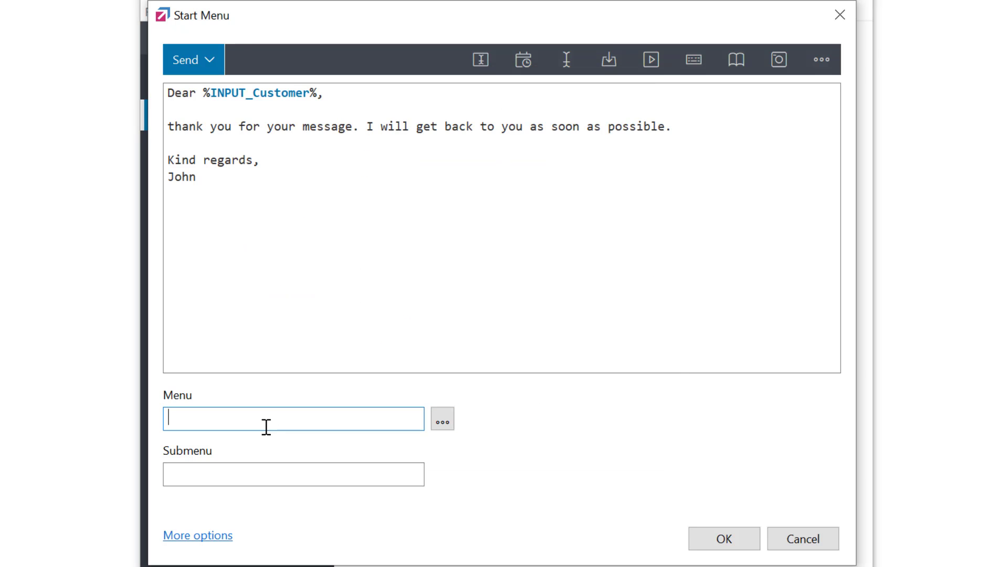
{"action": "type", "text": "Mail response"}
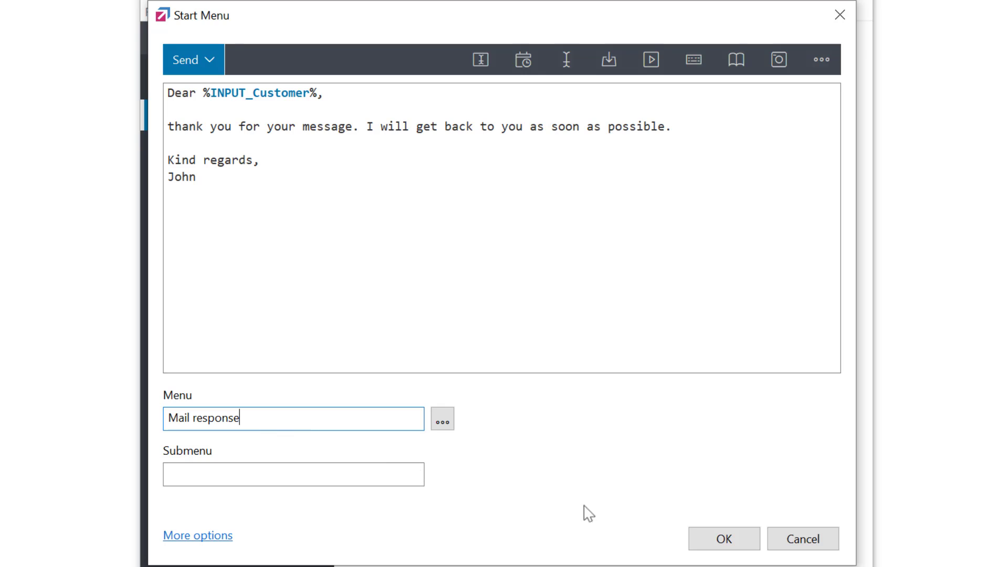
{"action": "left_click", "coordinate": [737, 546]}
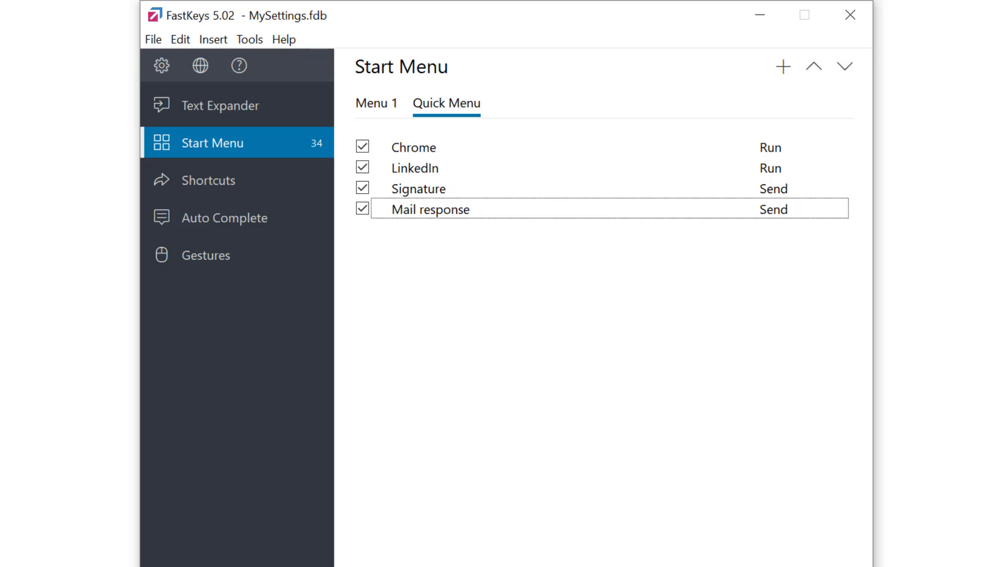
Add the Library's Command > Scripts > Search Wikipedia script as a new Quick Menu entry
{"action": "left_click", "coordinate": [782, 66]}
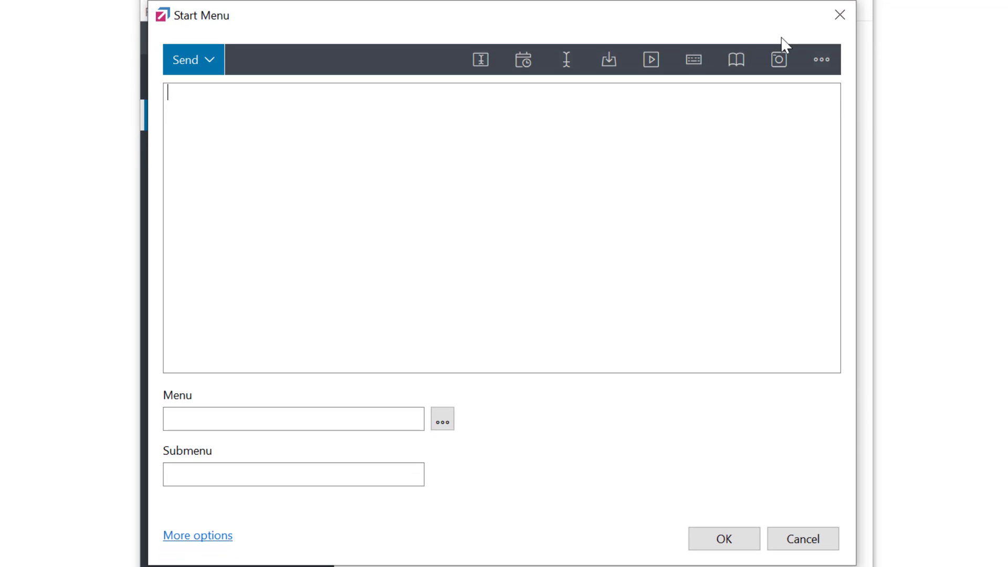
{"action": "left_click", "coordinate": [736, 60]}
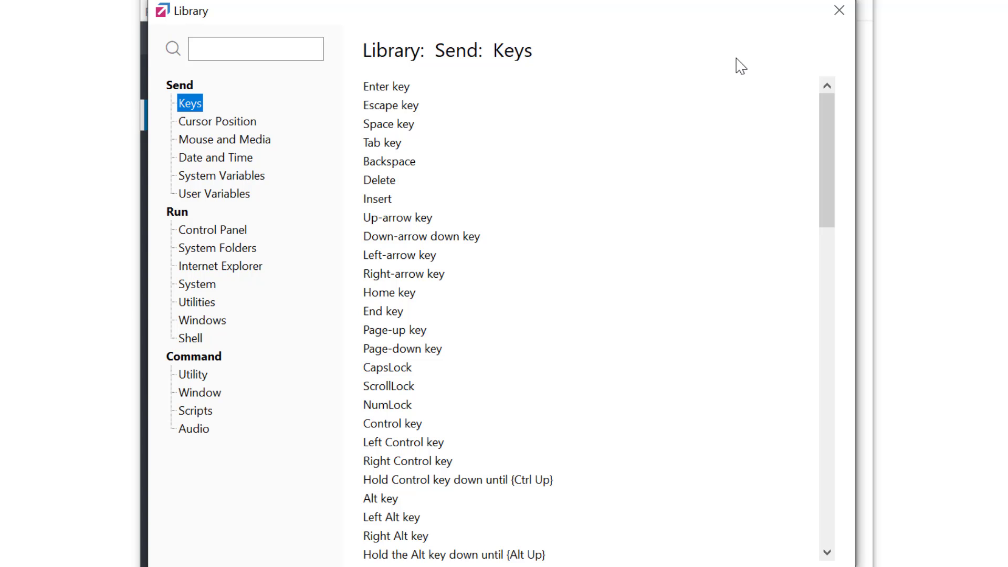
{"action": "left_click", "coordinate": [202, 416]}
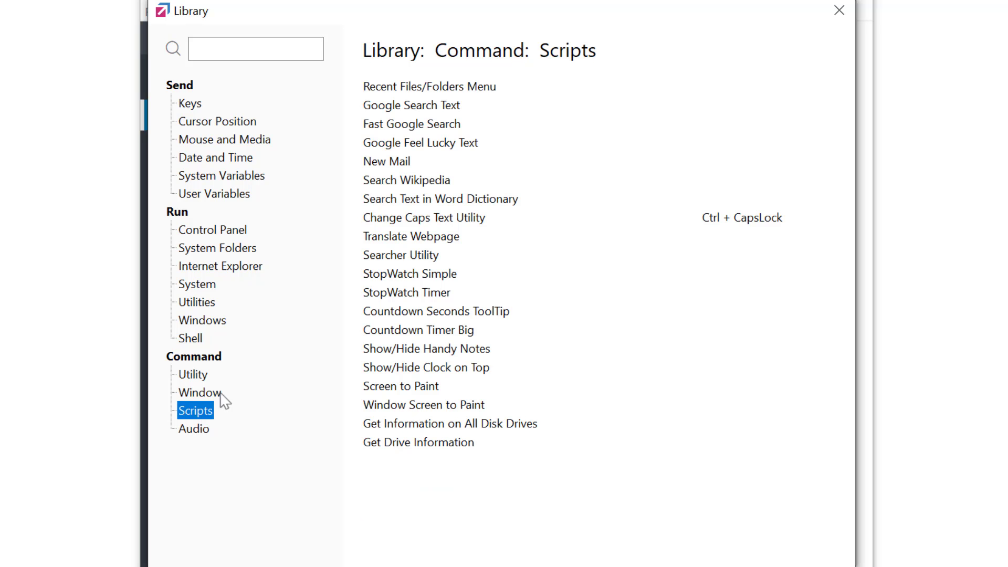
{"action": "left_click", "coordinate": [418, 182]}
{"action": "double_click", "coordinate": [419, 181]}
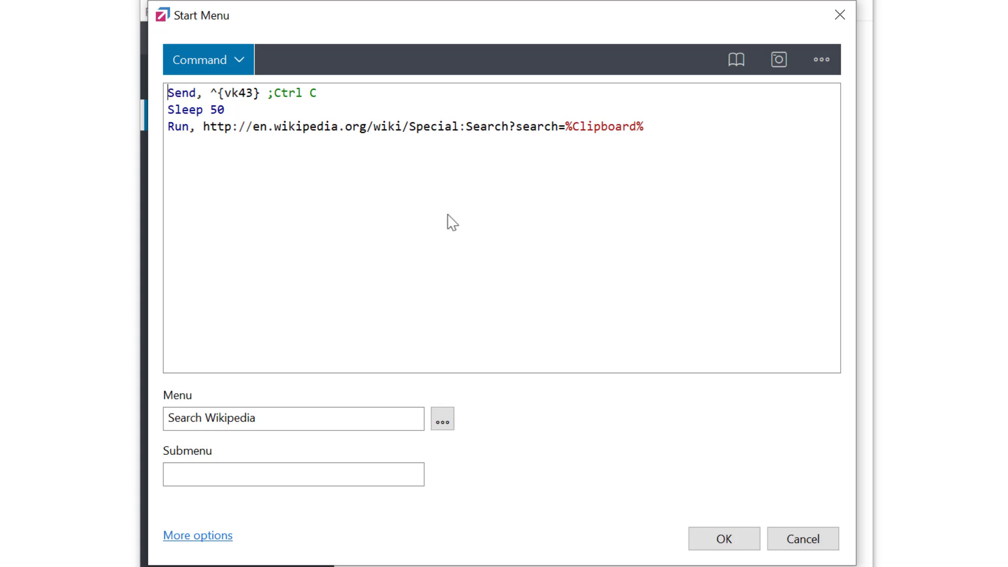
{"action": "left_click", "coordinate": [724, 539]}
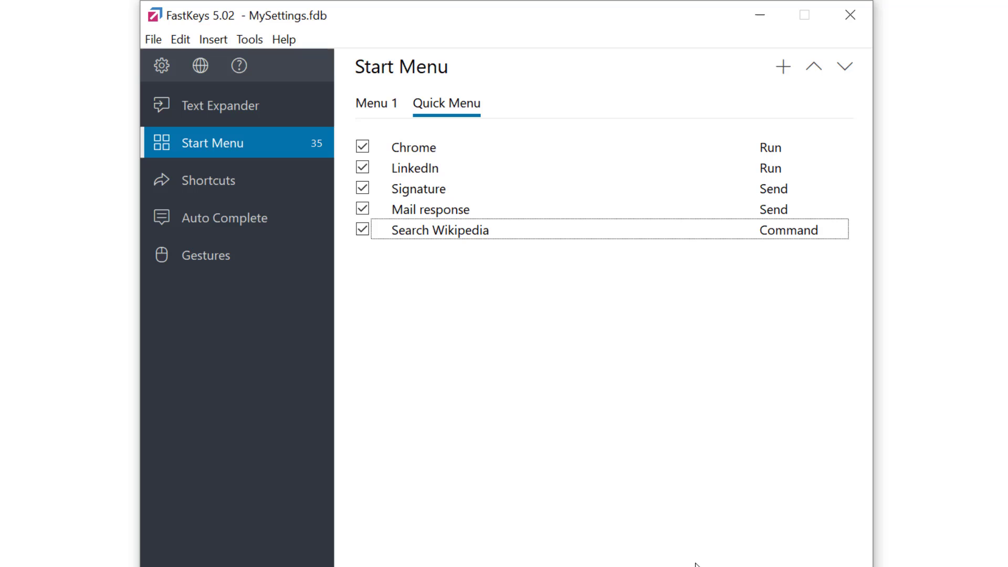
Add the Library's Put Text in Quotes utility as the sixth Quick Menu entry
{"action": "left_click", "coordinate": [787, 68]}
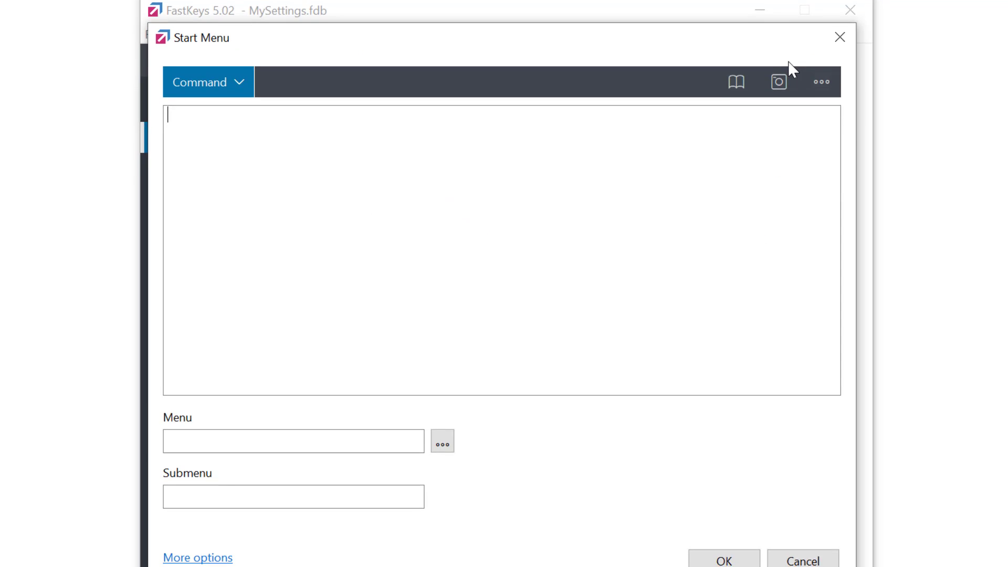
{"action": "left_click", "coordinate": [745, 70]}
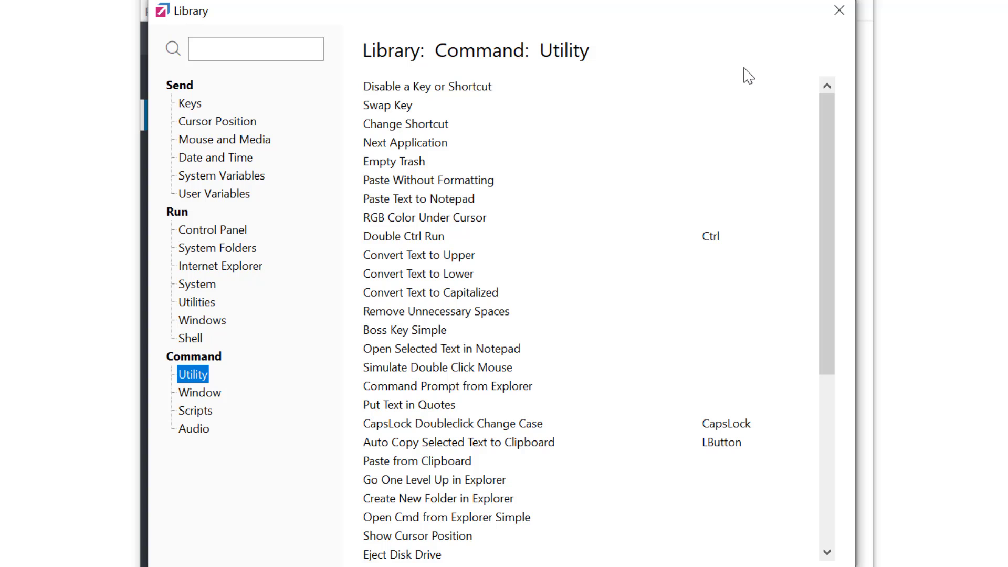
{"action": "left_click", "coordinate": [435, 406]}
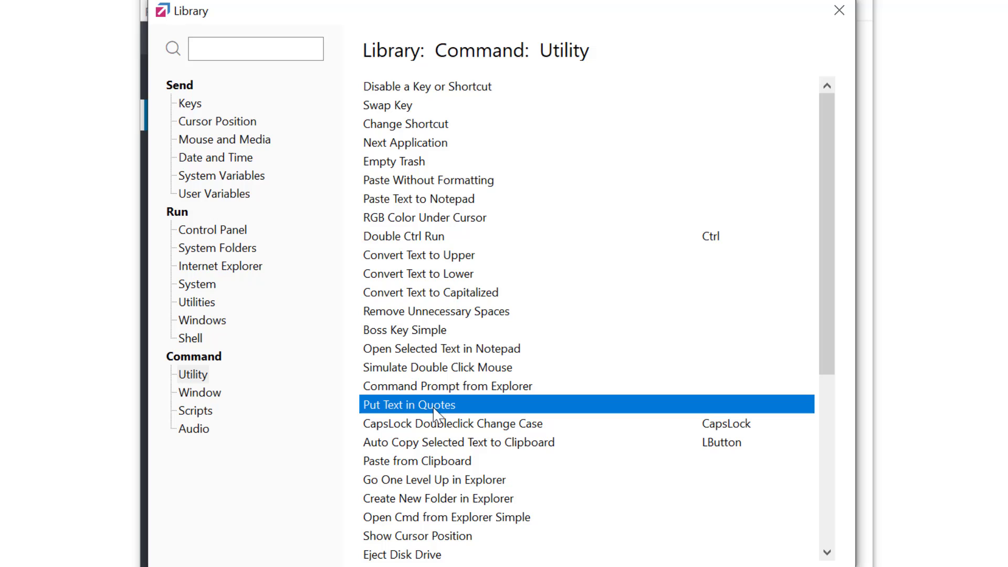
{"action": "double_click", "coordinate": [434, 405]}
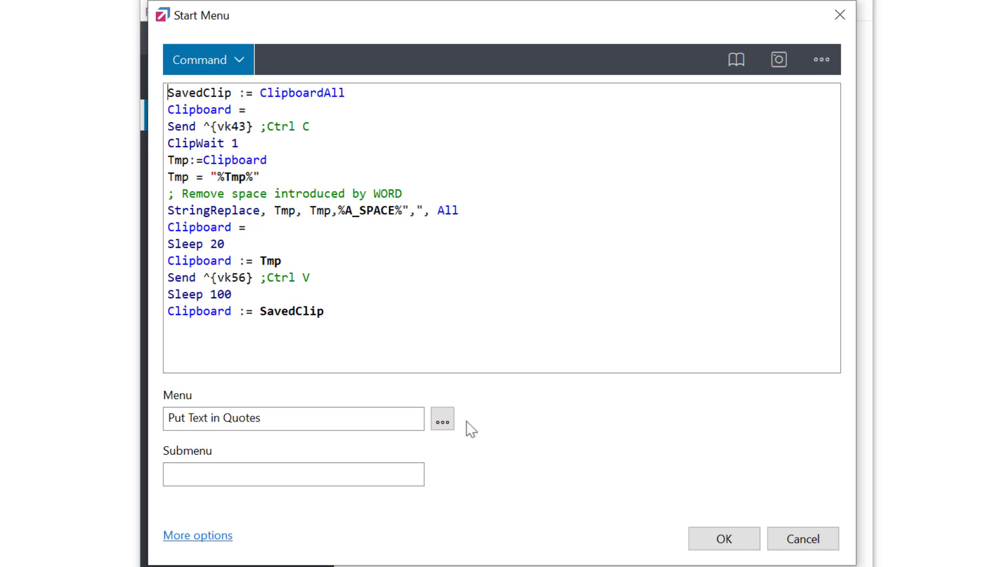
{"action": "left_click", "coordinate": [742, 541]}
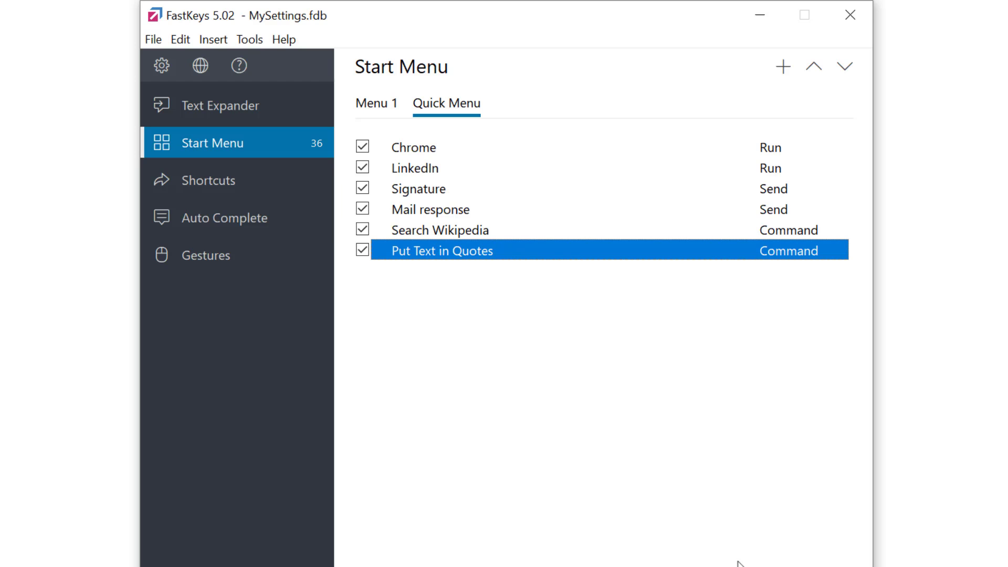
{"action": "left_click", "coordinate": [733, 562]}
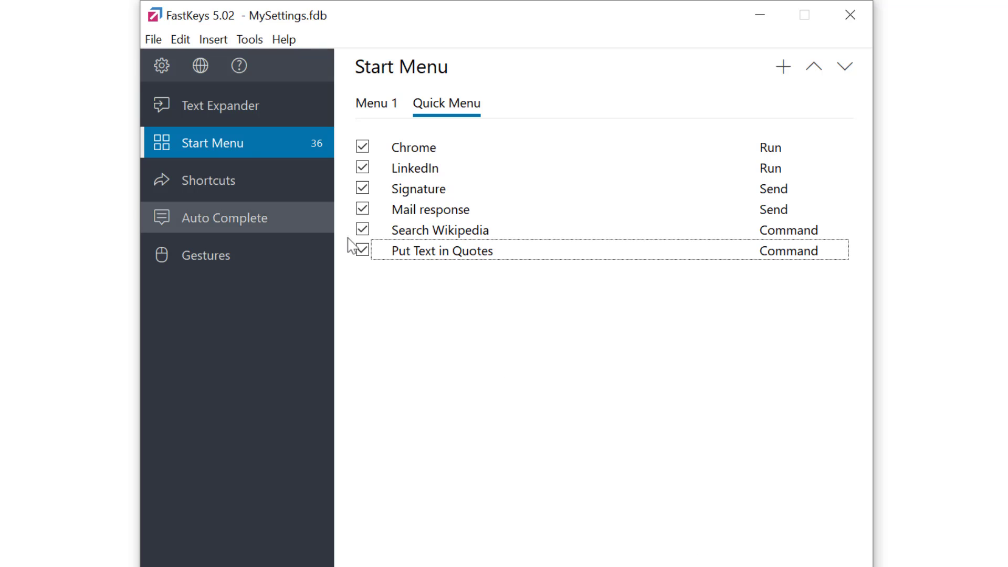
{"action": "left_click", "coordinate": [166, 77]}
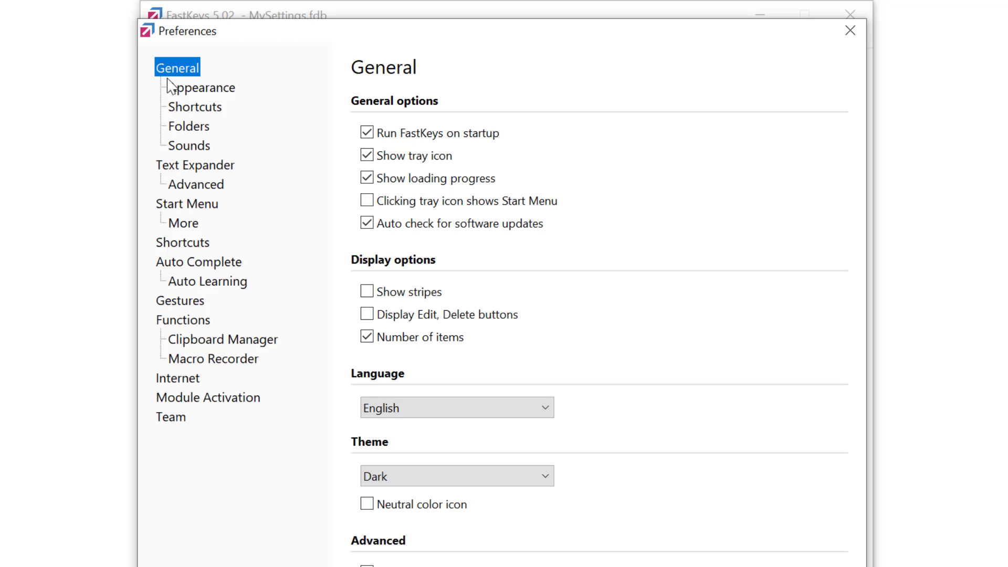
{"action": "left_click", "coordinate": [169, 208]}
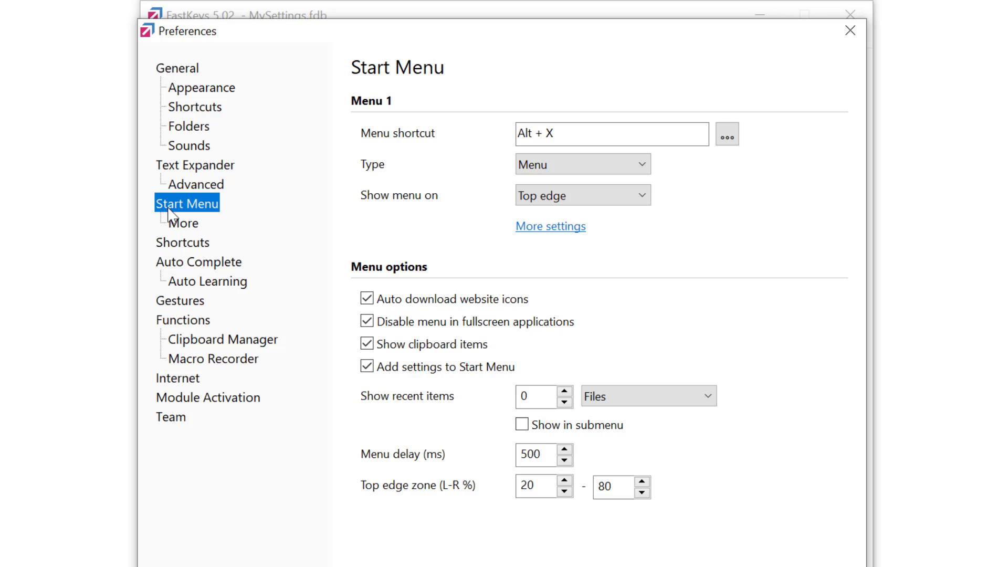
{"action": "left_click", "coordinate": [170, 230]}
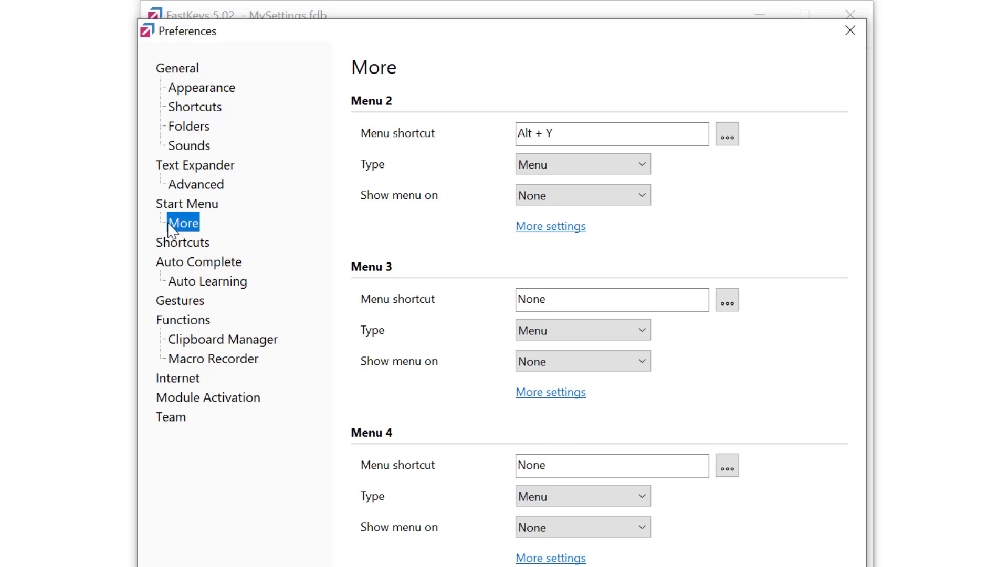
{"action": "left_click", "coordinate": [584, 140]}
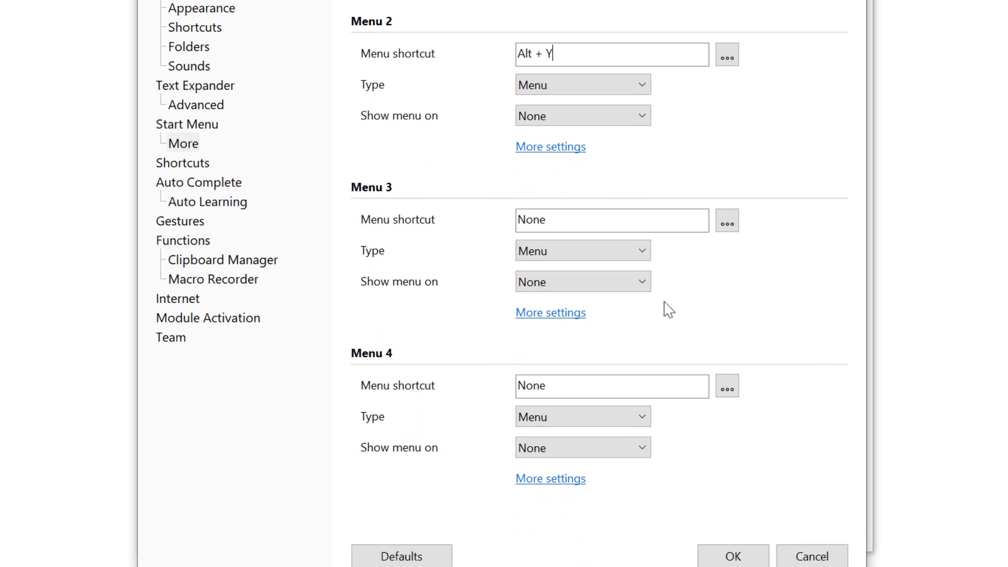
{"action": "left_click", "coordinate": [734, 538]}
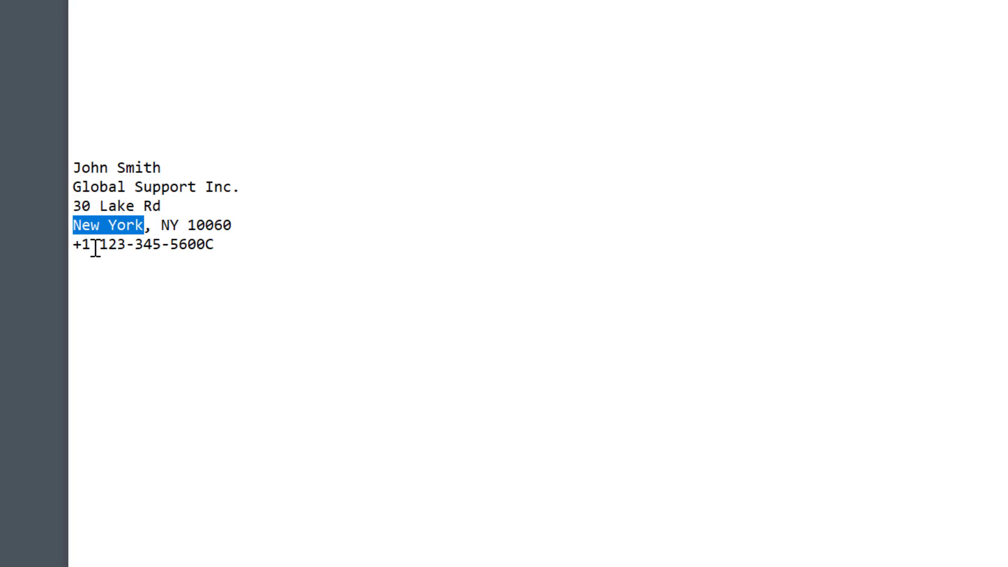
In Notepad, pop up the Quick Menu over the selected city, then over the selected word 'Support'
{"action": "middle_click", "coordinate": [95, 247]}
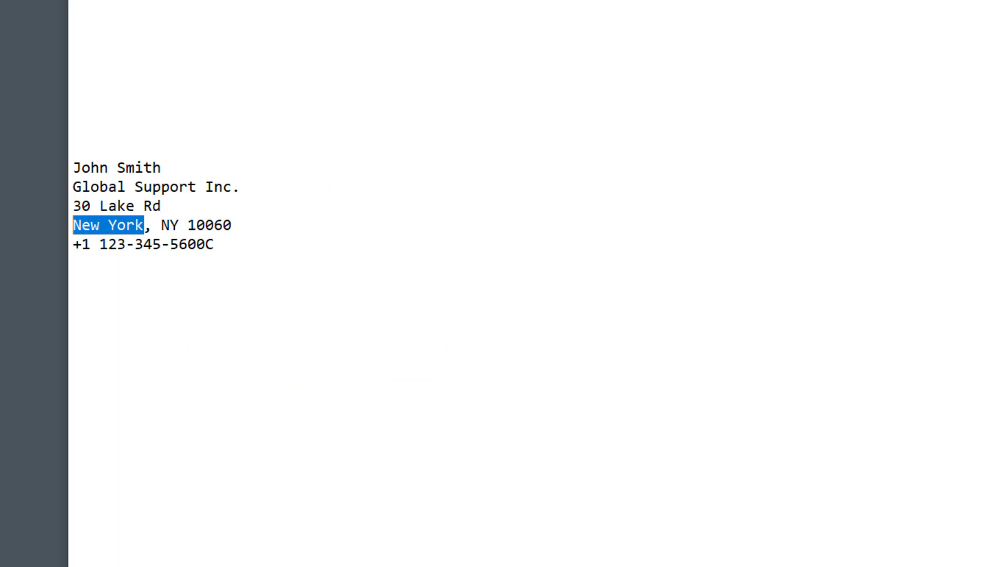
{"action": "left_click_drag", "start_coordinate": [135, 187], "coordinate": [196, 187]}
{"action": "right_click", "coordinate": [204, 210]}
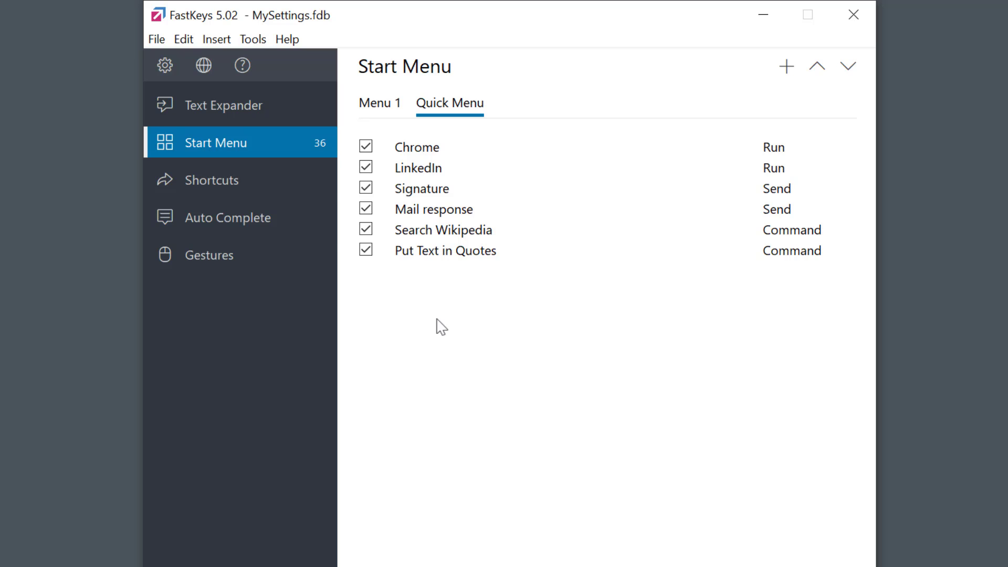
Set Menu 2's background colour to light pink (RGB 231, 207, 207), lightening dark red to luminance 206
{"action": "left_click", "coordinate": [163, 65]}
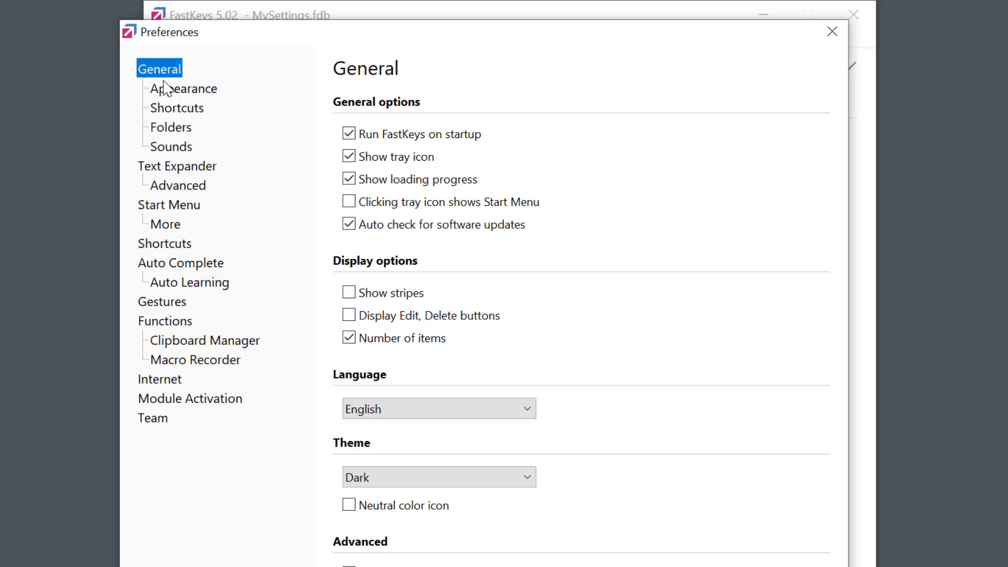
{"action": "left_click", "coordinate": [173, 226]}
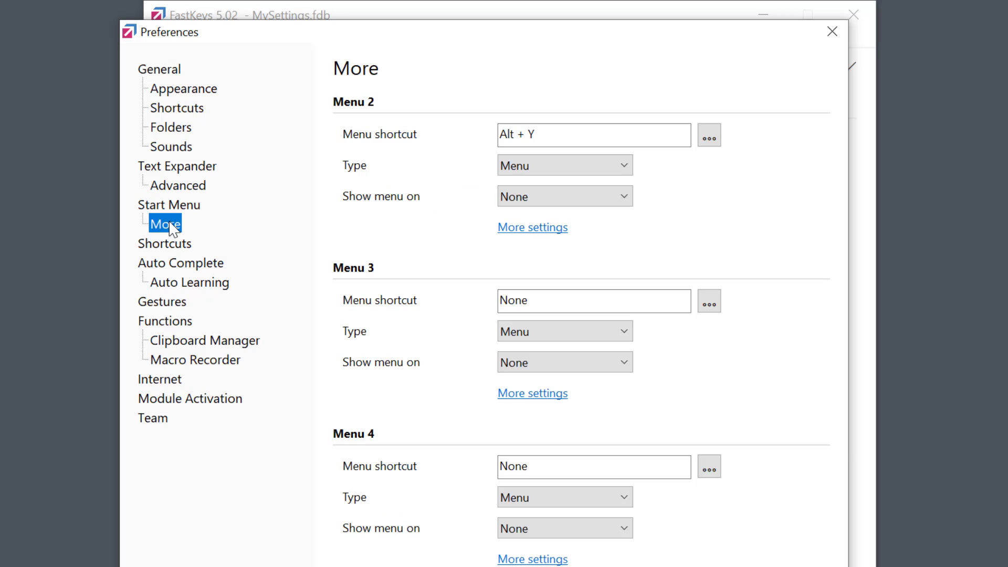
{"action": "left_click", "coordinate": [546, 230]}
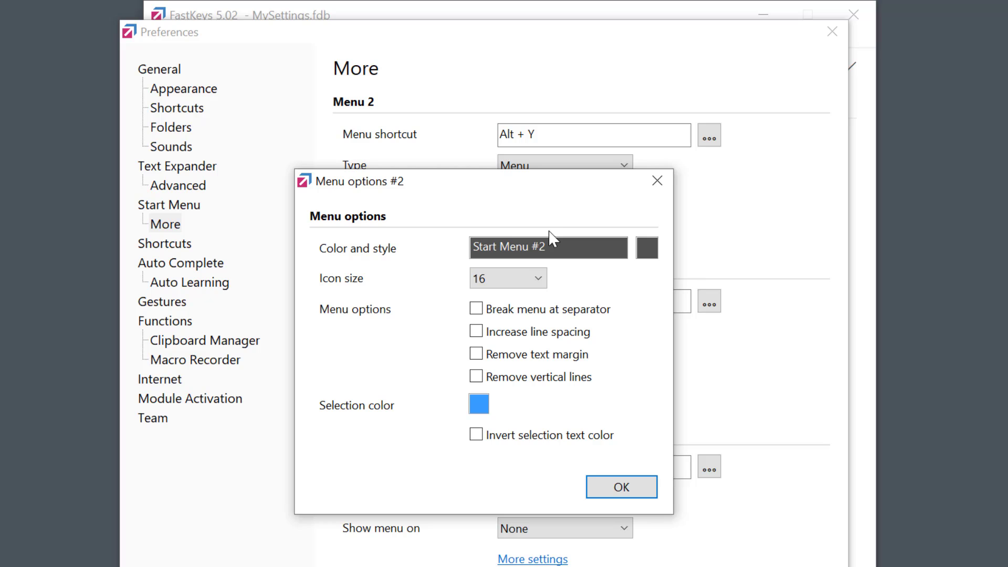
{"action": "left_click", "coordinate": [647, 251]}
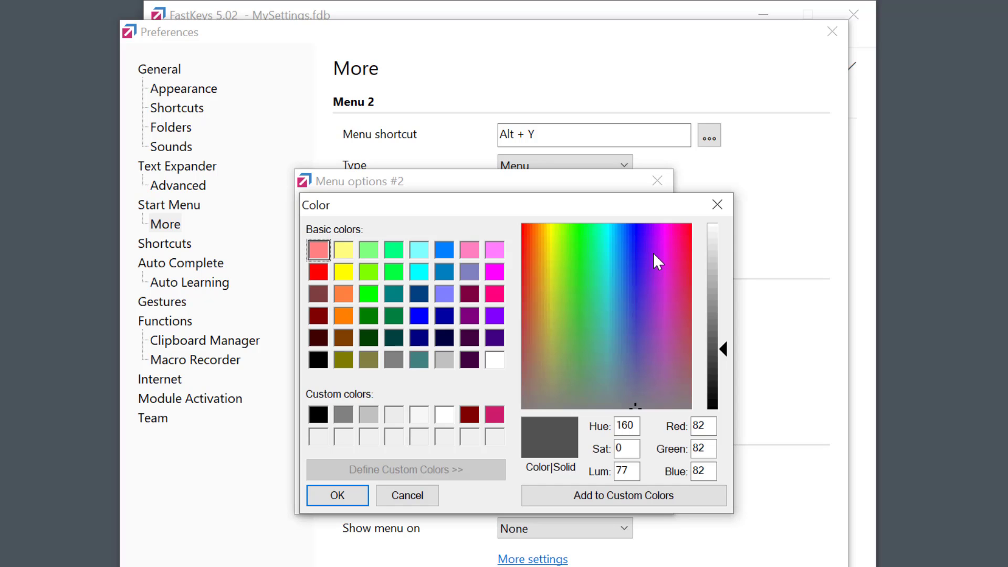
{"action": "left_click", "coordinate": [317, 293]}
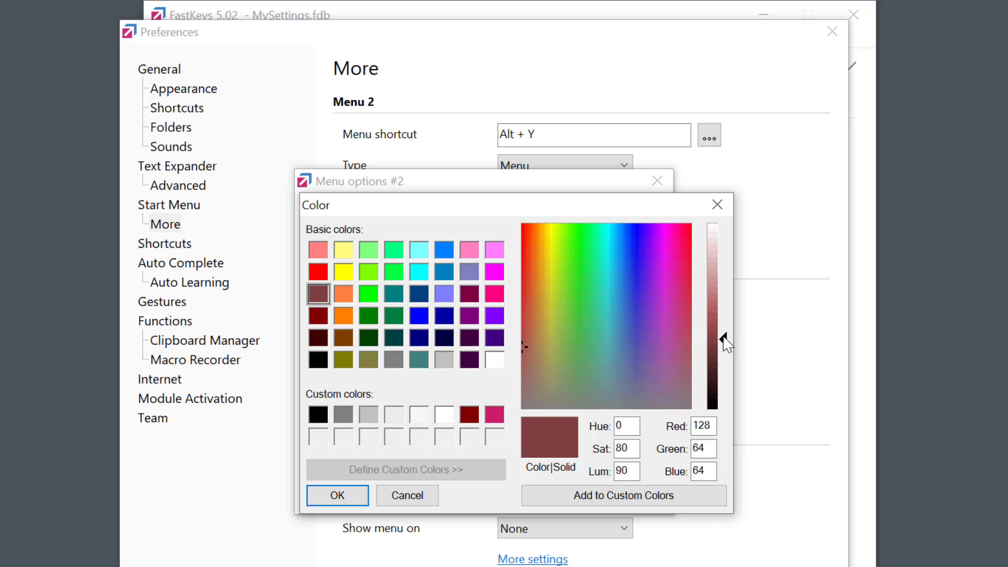
{"action": "left_click_drag", "start_coordinate": [724, 340], "coordinate": [723, 251]}
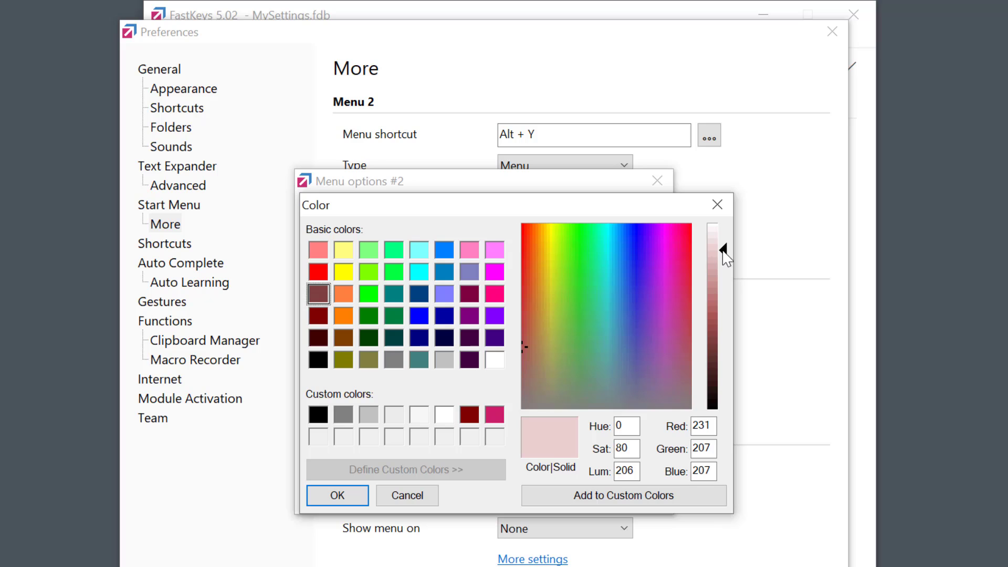
{"action": "left_click", "coordinate": [344, 496]}
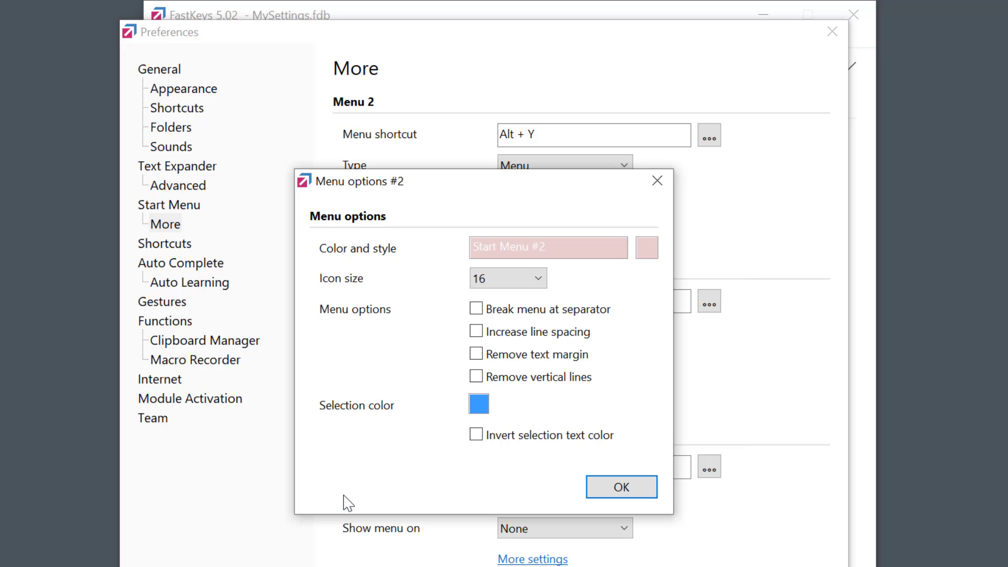
Set Menu 2's text font to black Segoe UI, size 10
{"action": "left_click", "coordinate": [502, 252]}
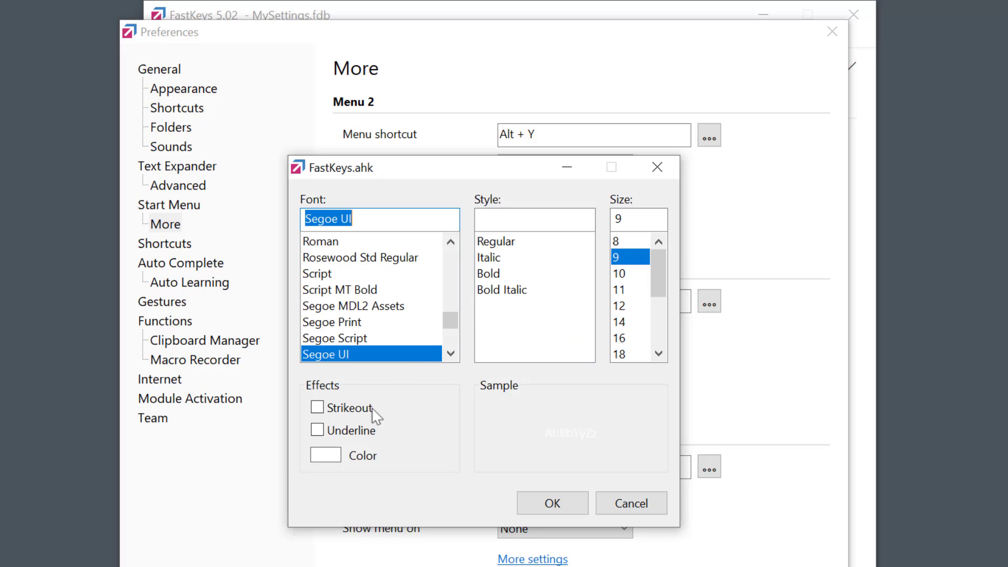
{"action": "left_click", "coordinate": [333, 456]}
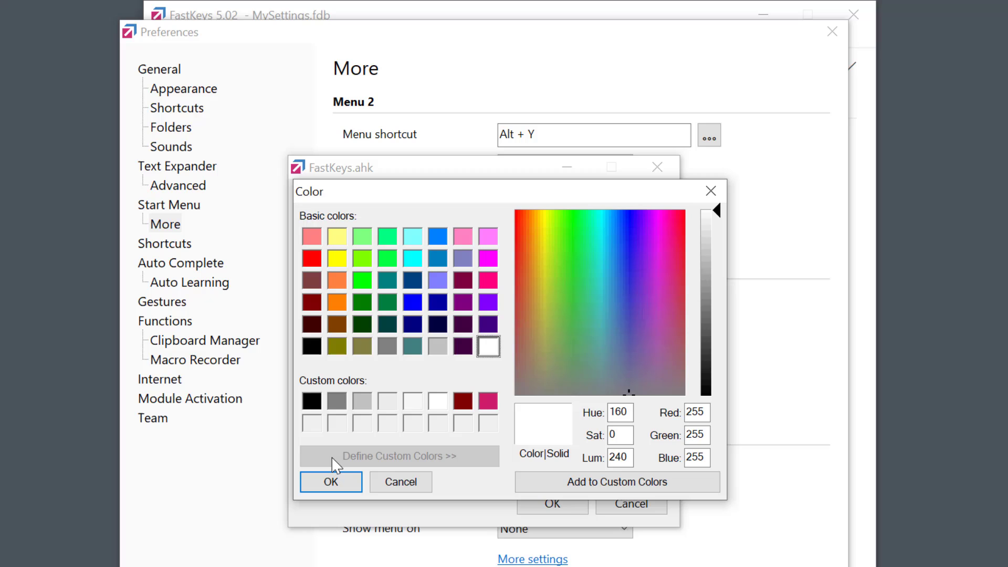
{"action": "left_click", "coordinate": [315, 406]}
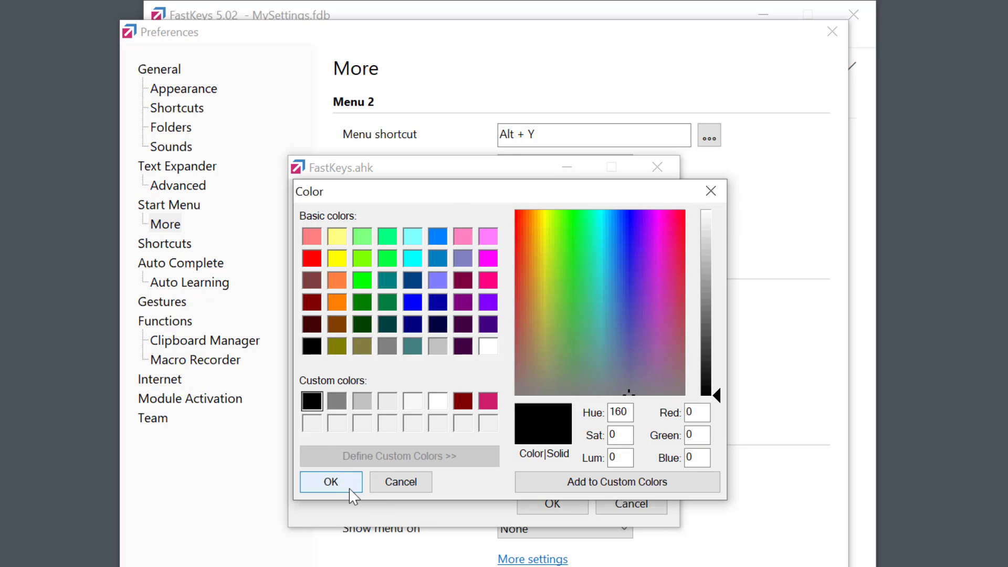
{"action": "left_click", "coordinate": [328, 482]}
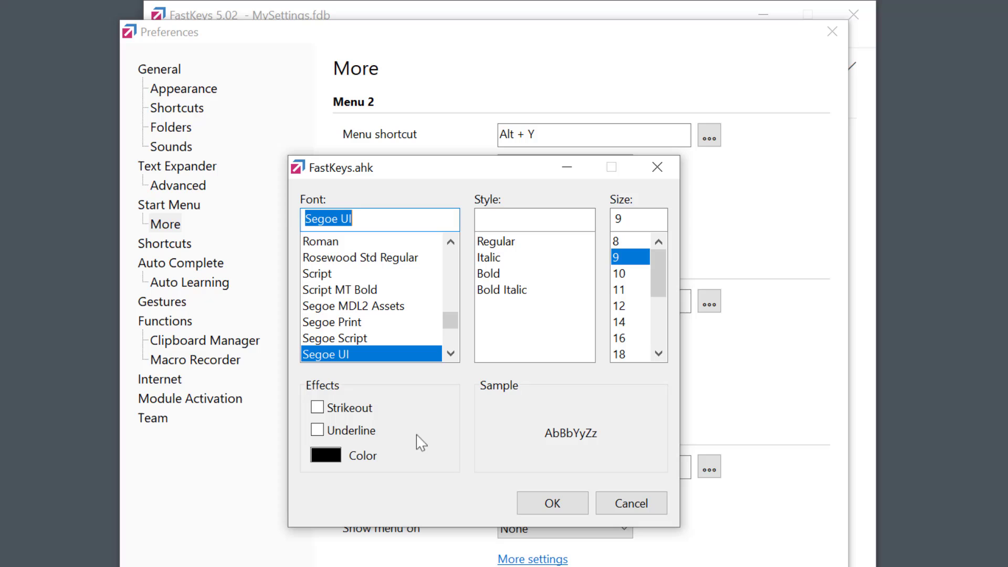
{"action": "left_click", "coordinate": [619, 274]}
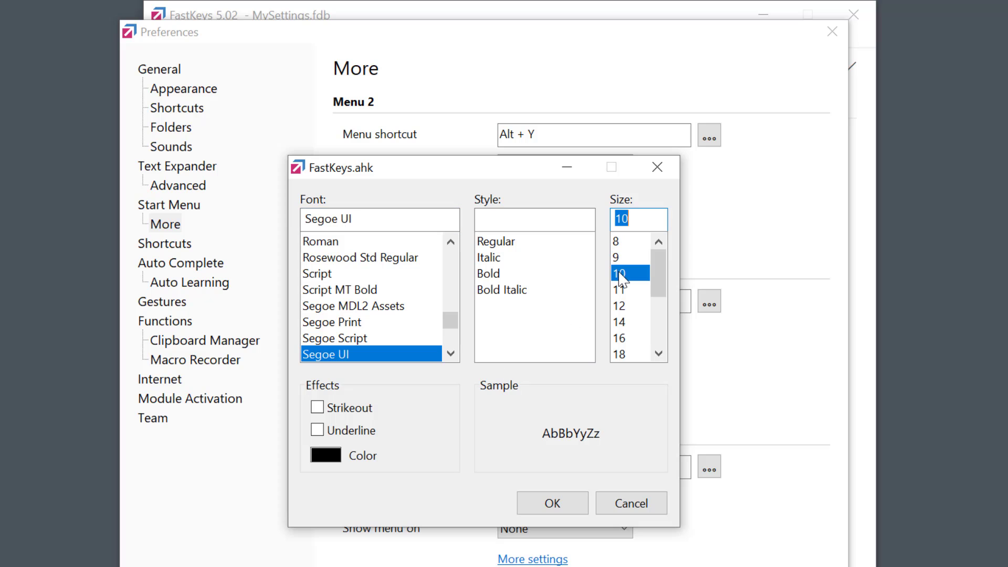
{"action": "left_click", "coordinate": [552, 502]}
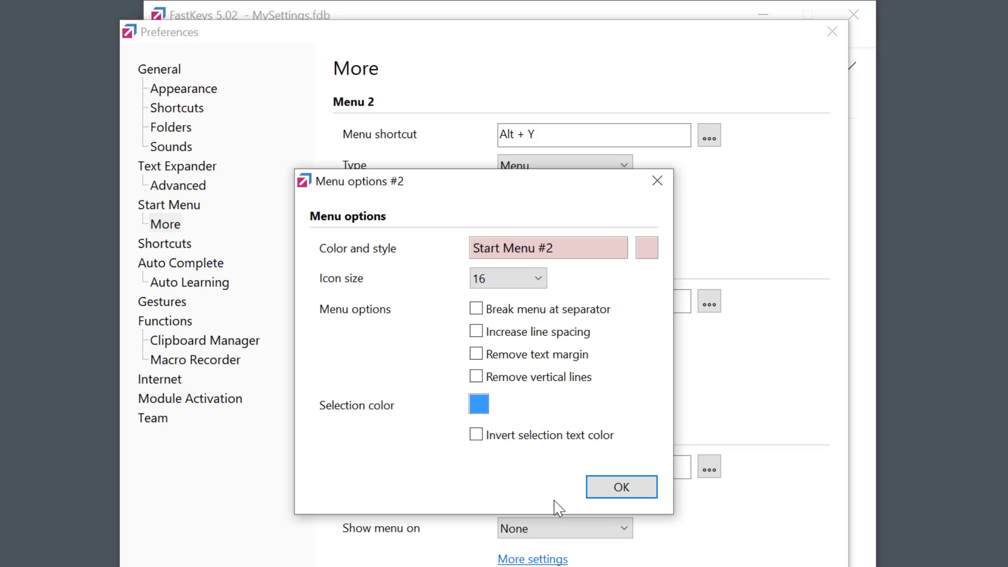
Set Menu 2's icon size to 24 and save the preferences
{"action": "left_click", "coordinate": [531, 279]}
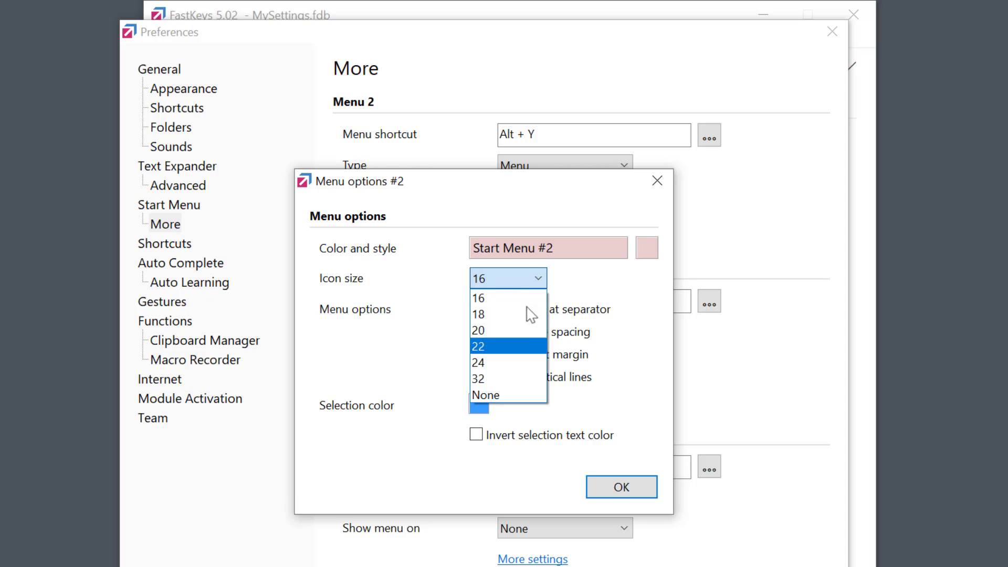
{"action": "left_click", "coordinate": [517, 363]}
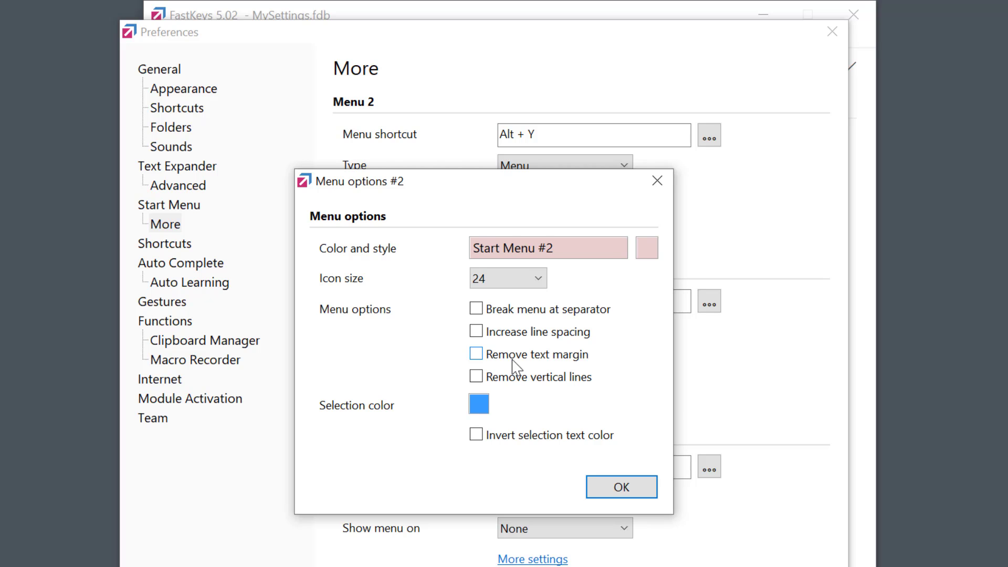
{"action": "left_click", "coordinate": [608, 488]}
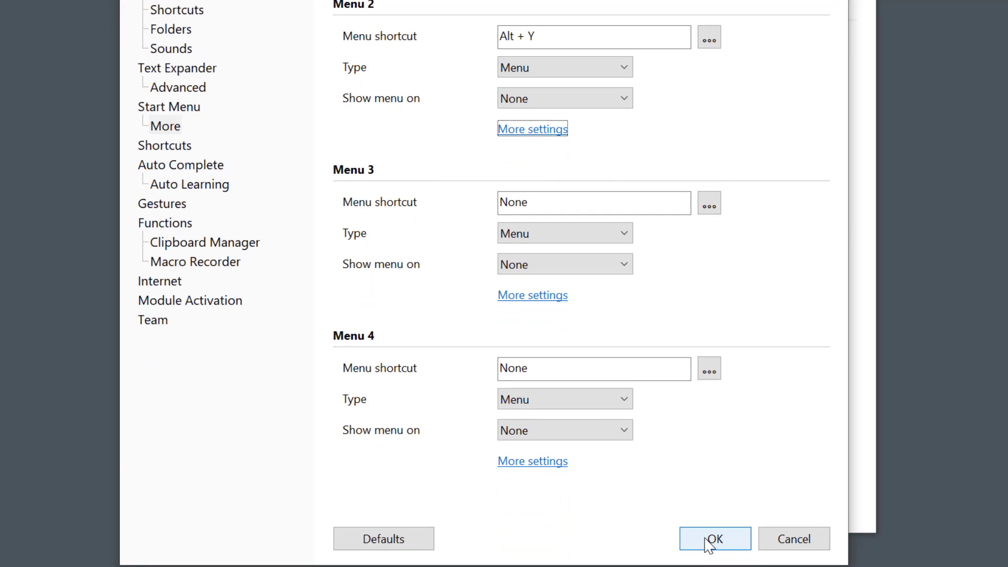
{"action": "left_click", "coordinate": [714, 539]}
{"action": "key", "text": "alt+y"}
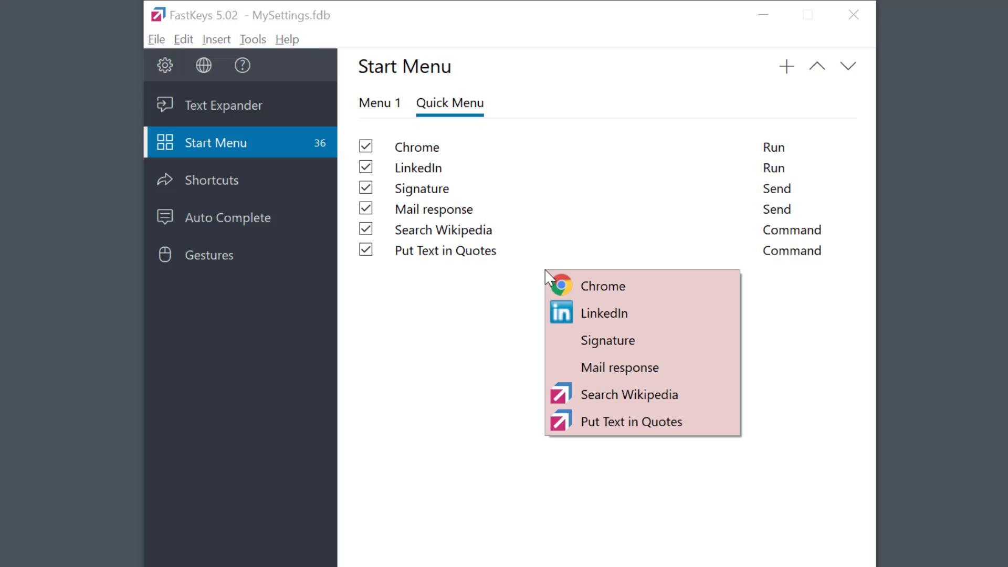
{"action": "key", "text": "Escape"}
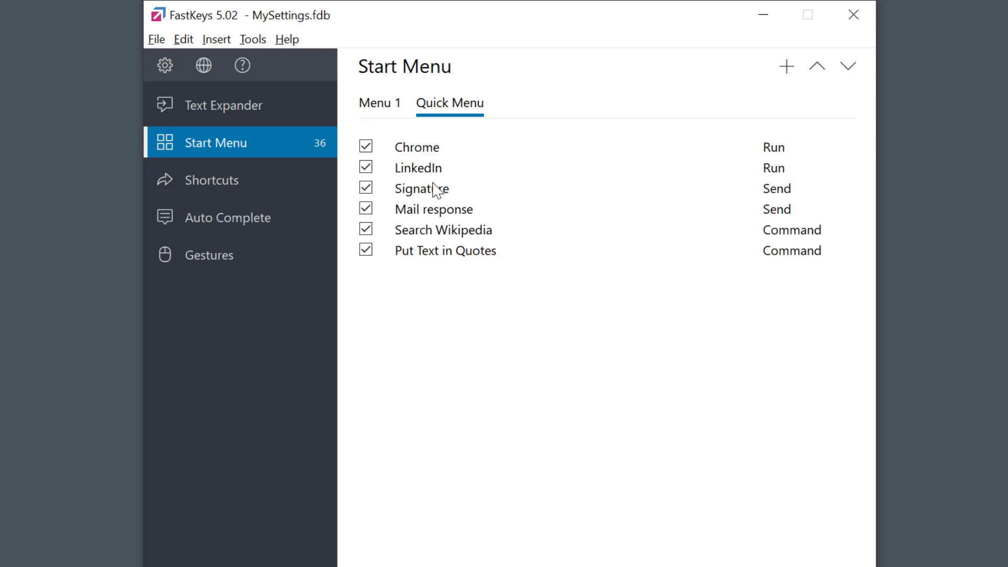
Insert separator lines above the Signature and Search Wikipedia entries in the Quick Menu
{"action": "right_click", "coordinate": [434, 189]}
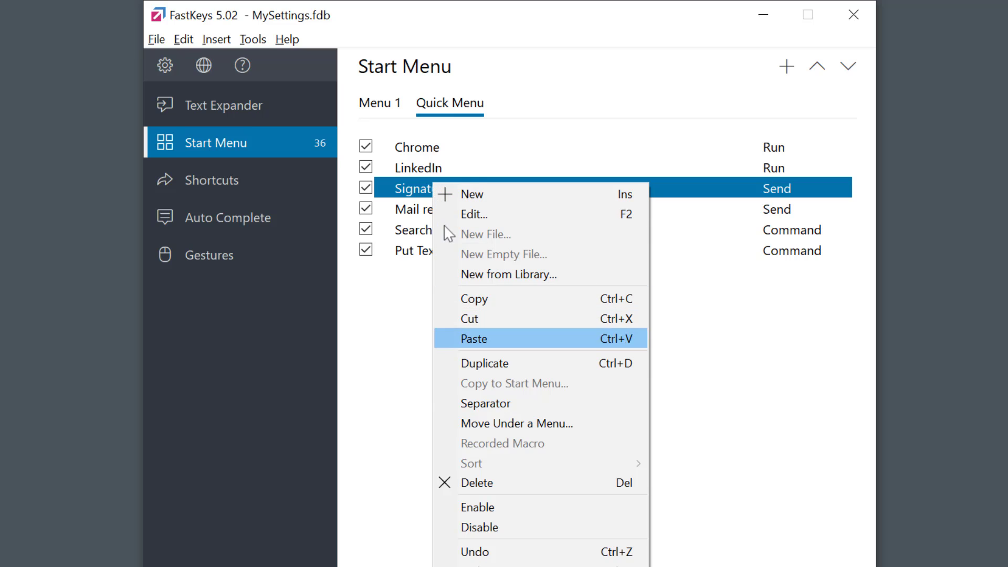
{"action": "left_click", "coordinate": [492, 405]}
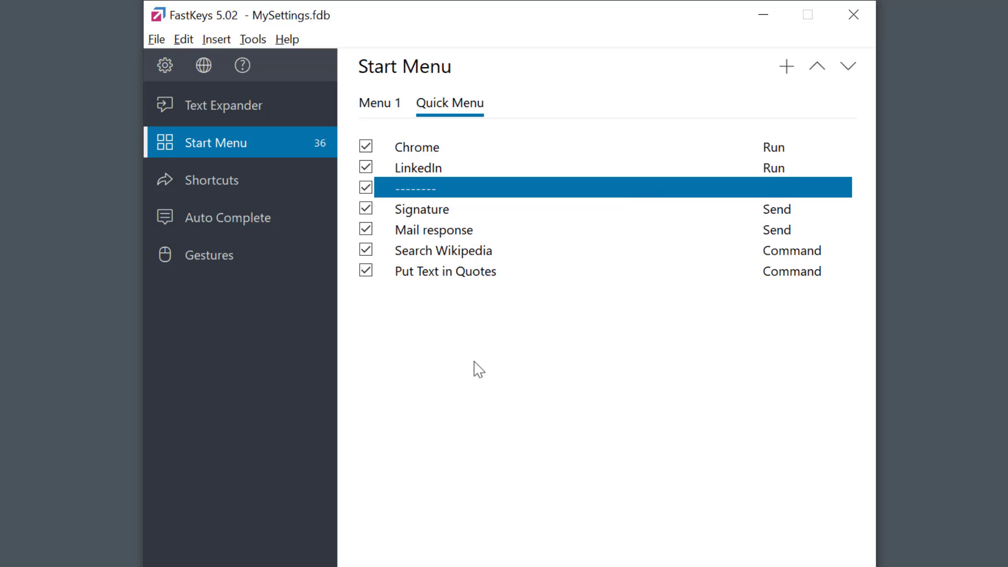
{"action": "left_click", "coordinate": [429, 253]}
{"action": "right_click", "coordinate": [428, 252]}
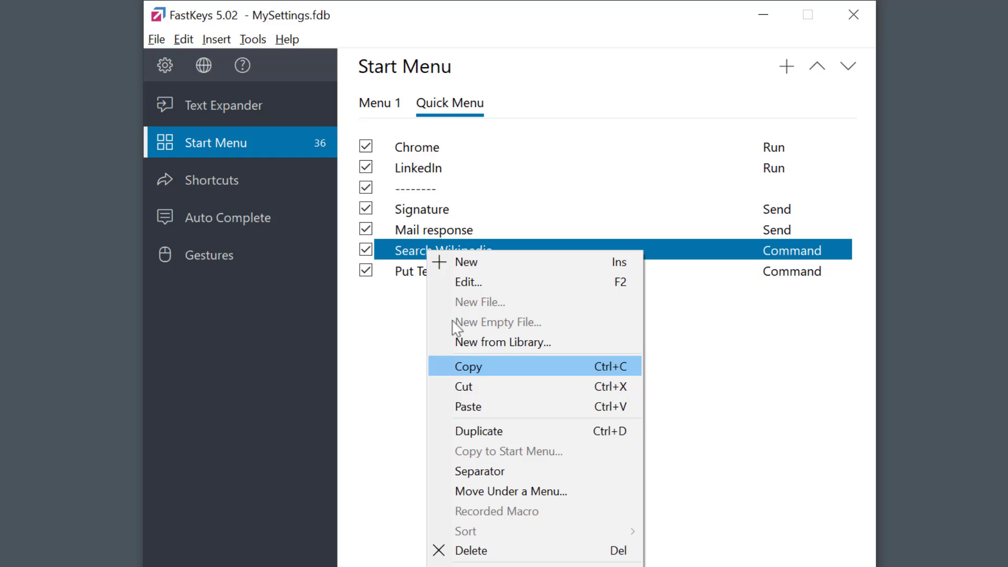
{"action": "left_click", "coordinate": [506, 471]}
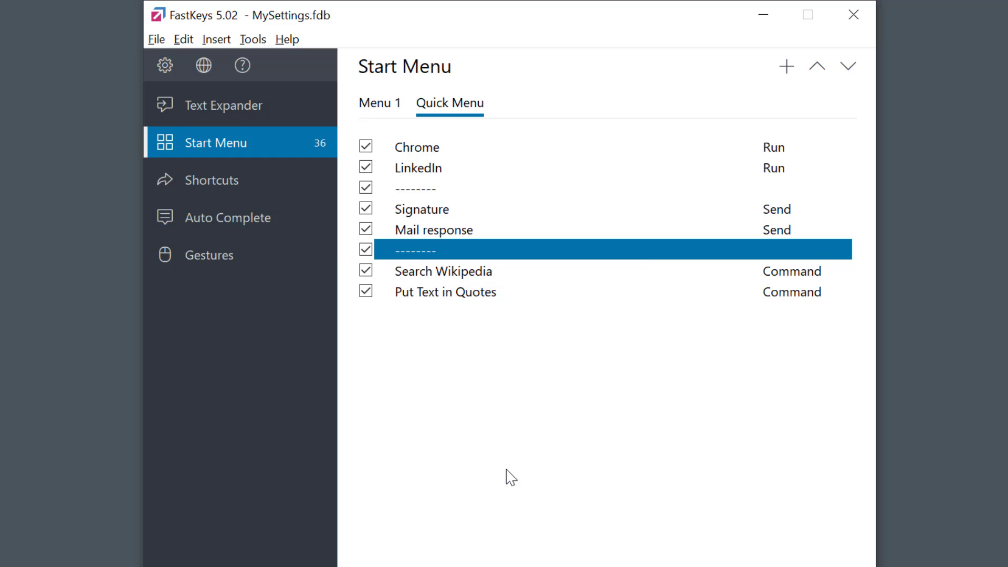
{"action": "left_click", "coordinate": [450, 271]}
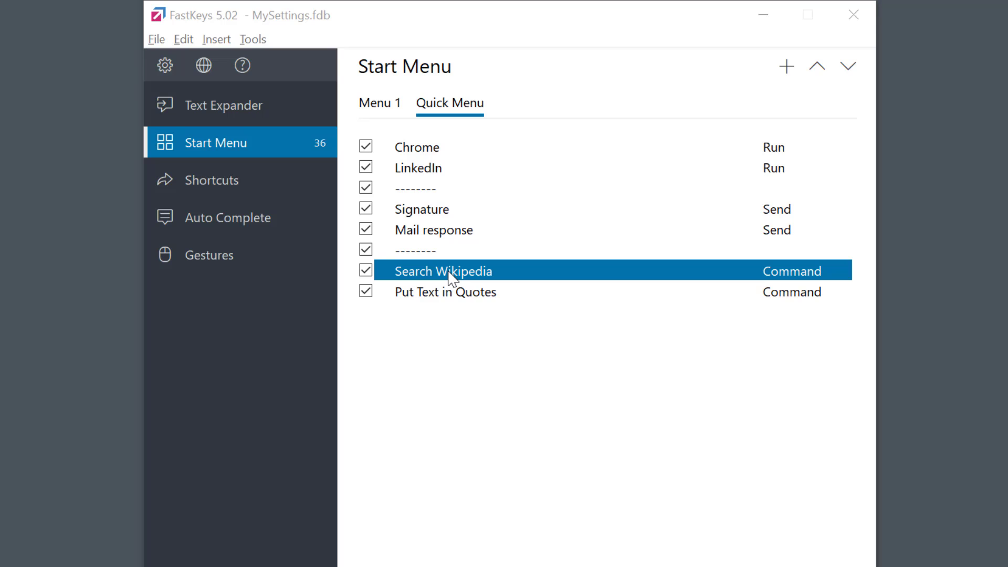
Give the Search Wikipedia item a lighter pink background (RGB 241, 228, 228)
{"action": "double_click", "coordinate": [449, 271]}
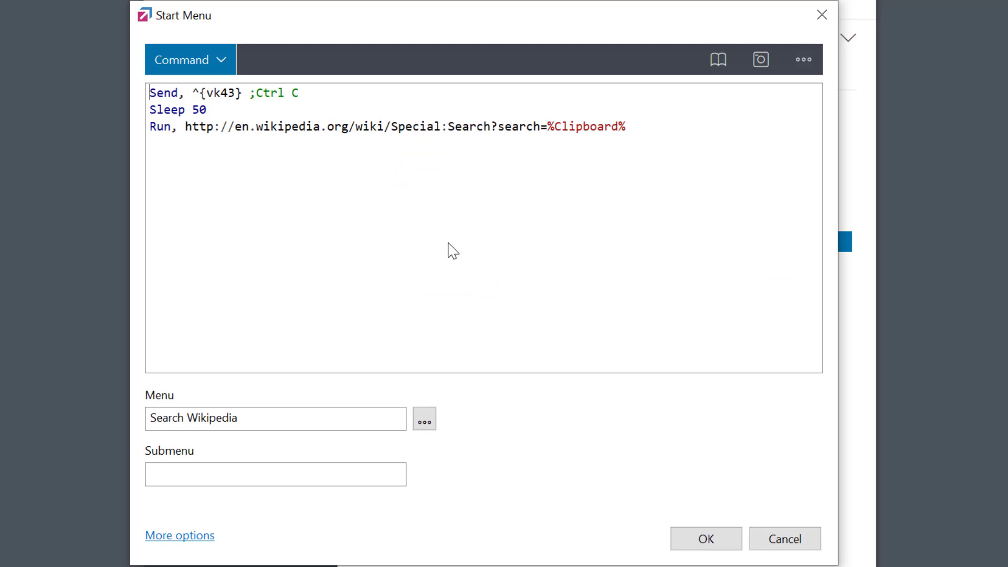
{"action": "left_click", "coordinate": [425, 420]}
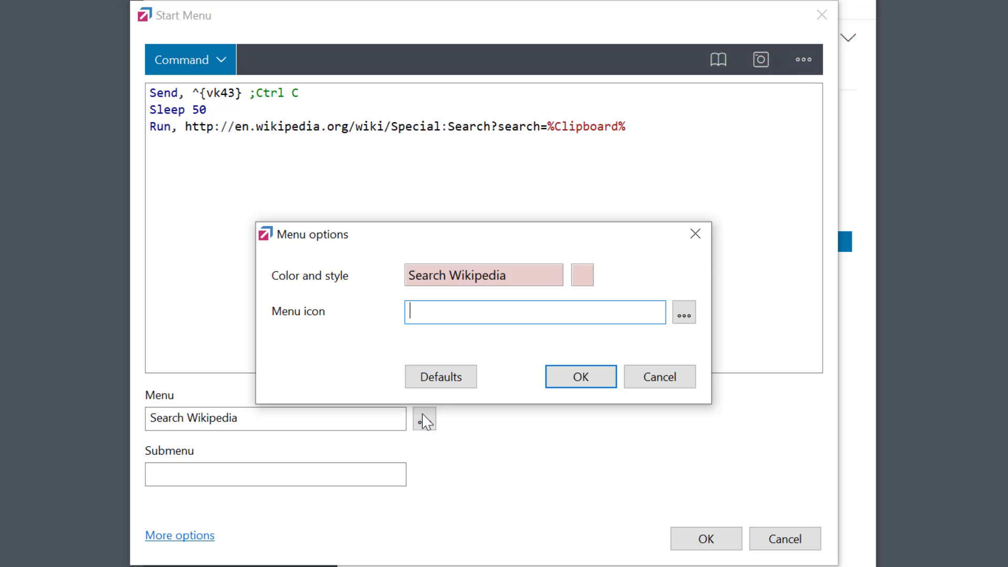
{"action": "left_click", "coordinate": [587, 275]}
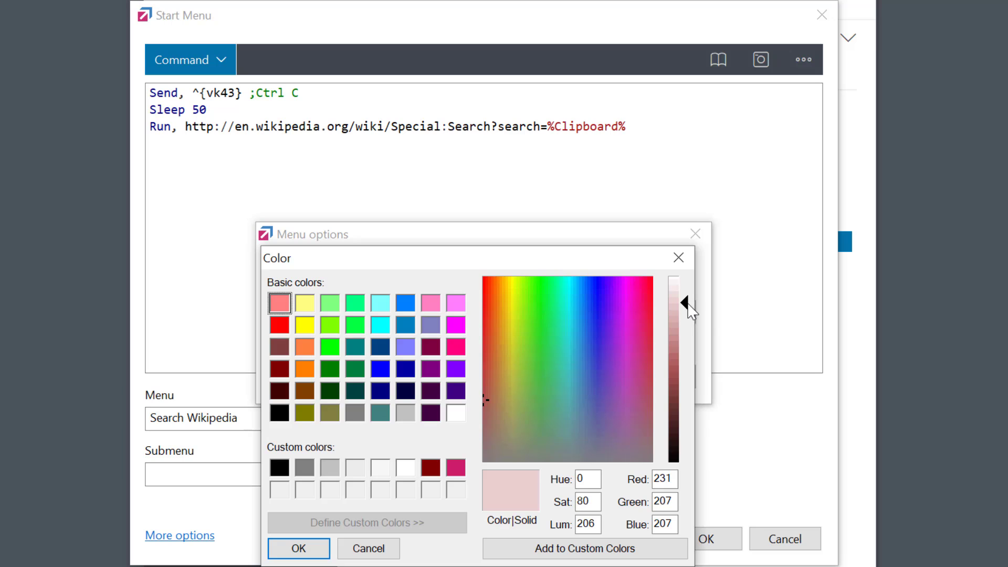
{"action": "left_click_drag", "start_coordinate": [688, 307], "coordinate": [685, 294]}
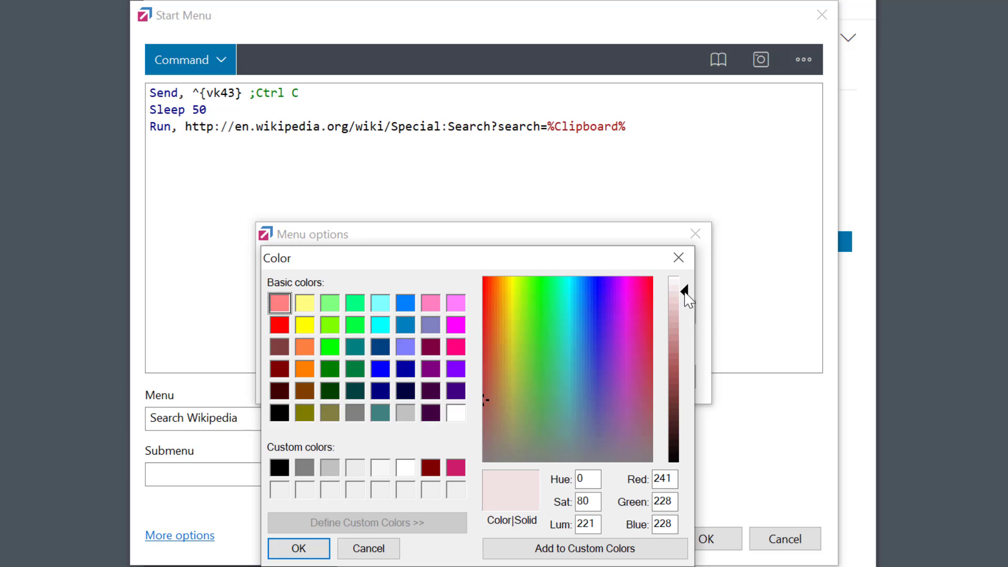
{"action": "left_click", "coordinate": [303, 548]}
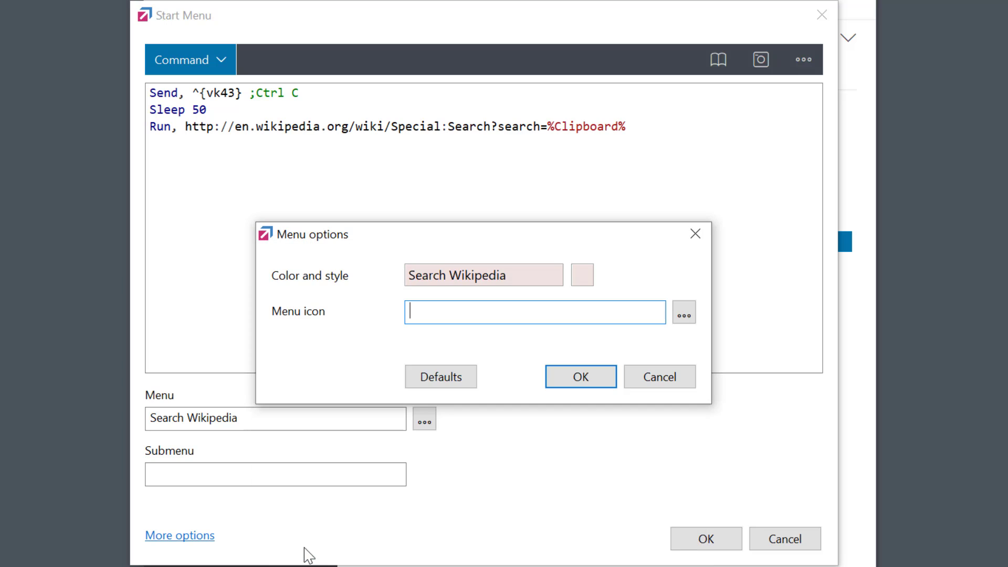
Assign Wikipedia.ico as the Search Wikipedia item's icon and confirm its options
{"action": "left_click", "coordinate": [684, 315]}
{"action": "scroll", "coordinate": [626, 332], "scroll_direction": "down", "scroll_amount": 1}
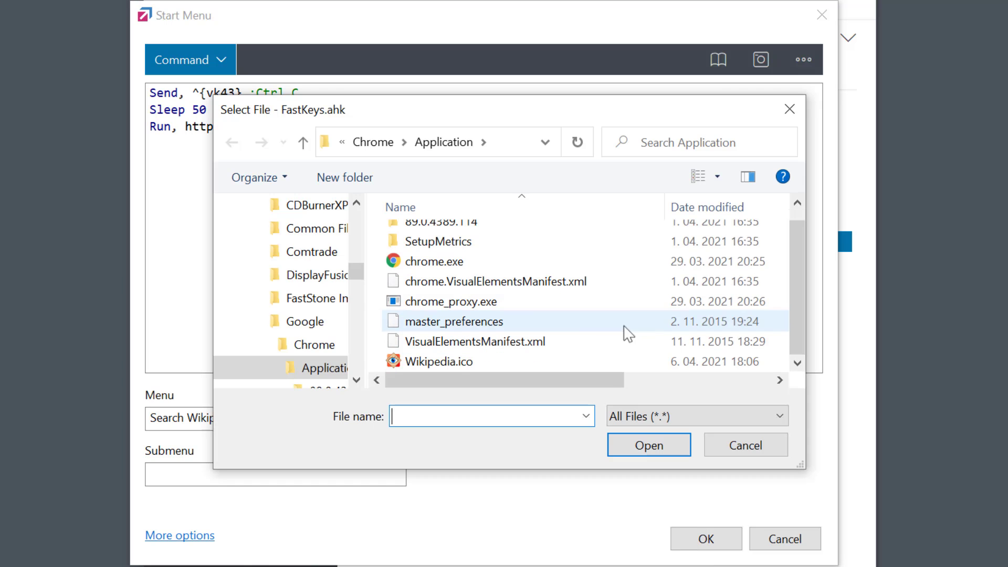
{"action": "double_click", "coordinate": [433, 362]}
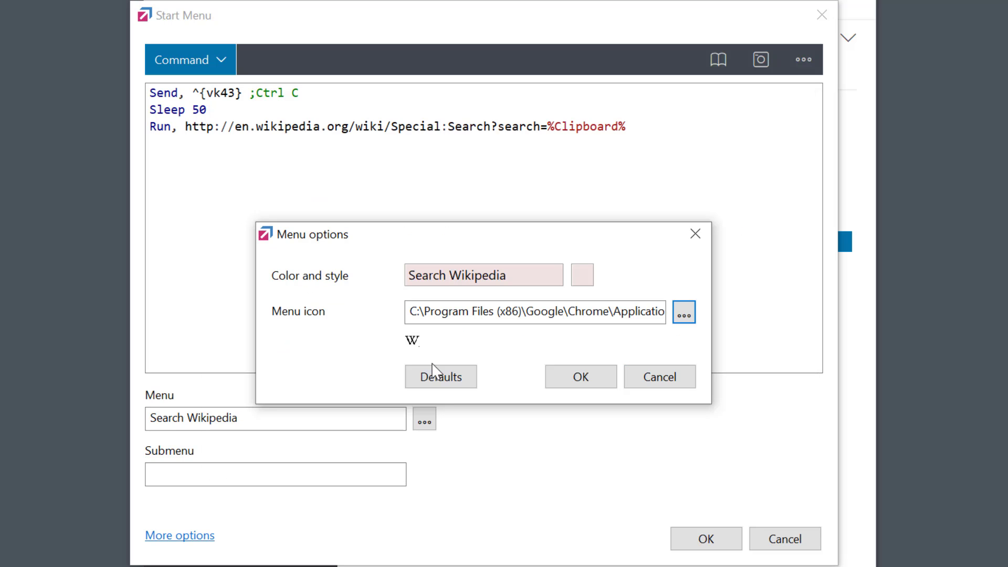
{"action": "left_click", "coordinate": [562, 380]}
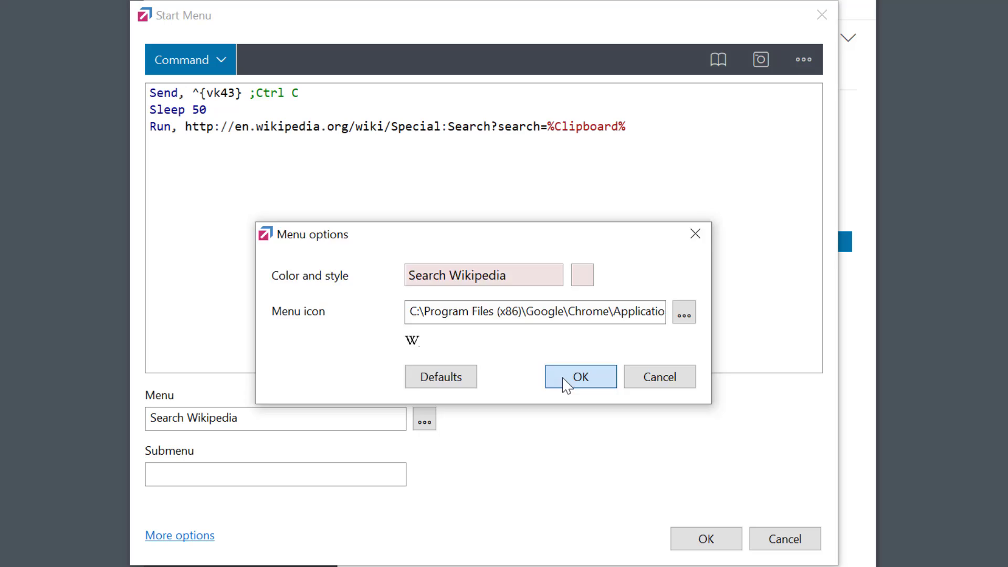
Save the Search Wikipedia entry and move Signature and Mail response under a new Phrases submenu
{"action": "left_click", "coordinate": [709, 540]}
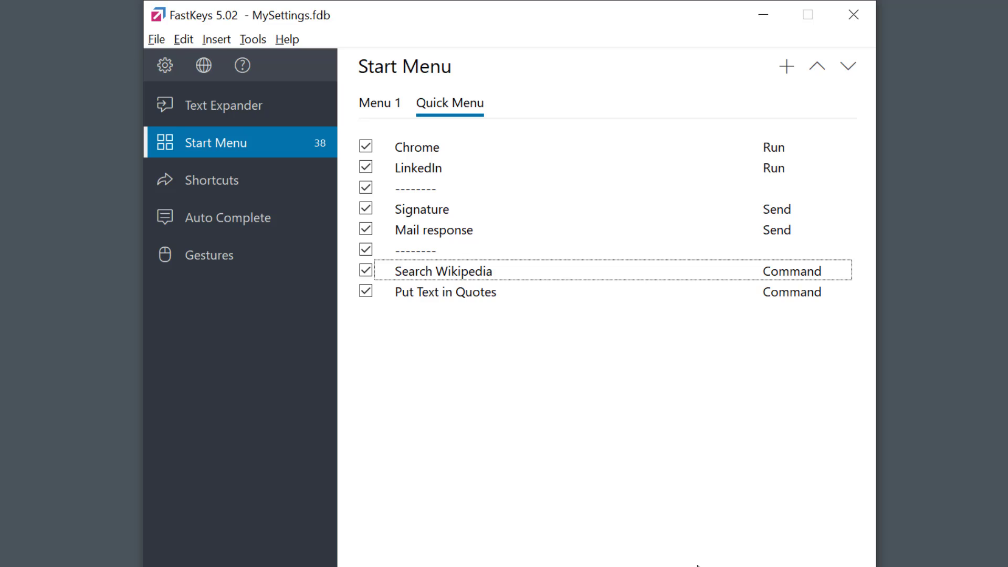
{"action": "left_click", "coordinate": [424, 210]}
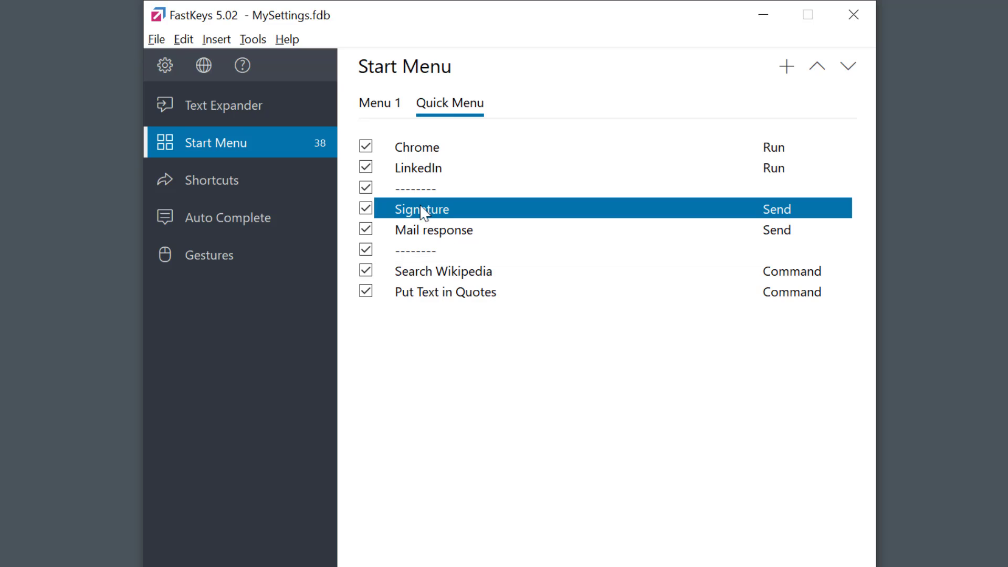
{"action": "left_click", "coordinate": [420, 231], "text": "shift"}
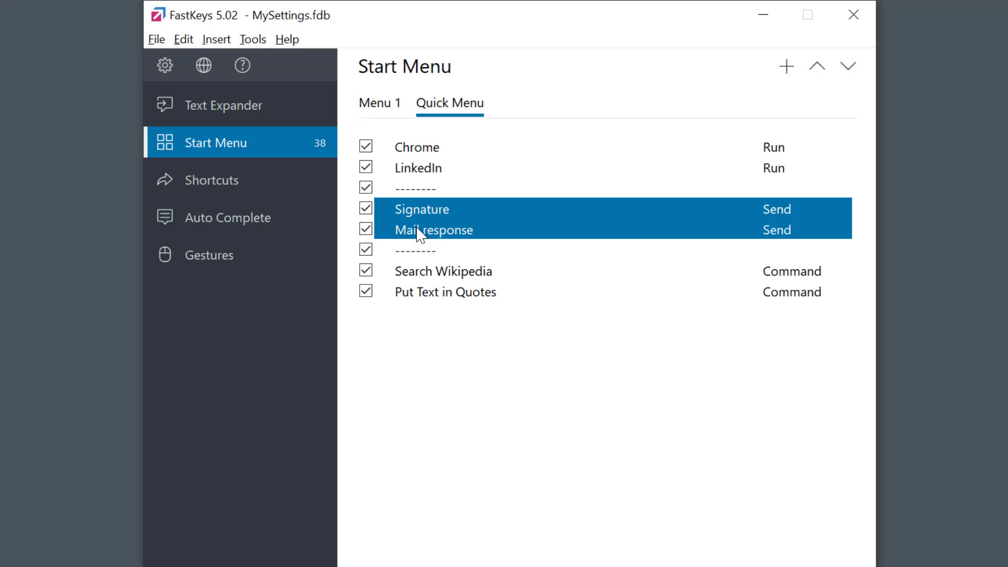
{"action": "right_click", "coordinate": [420, 235]}
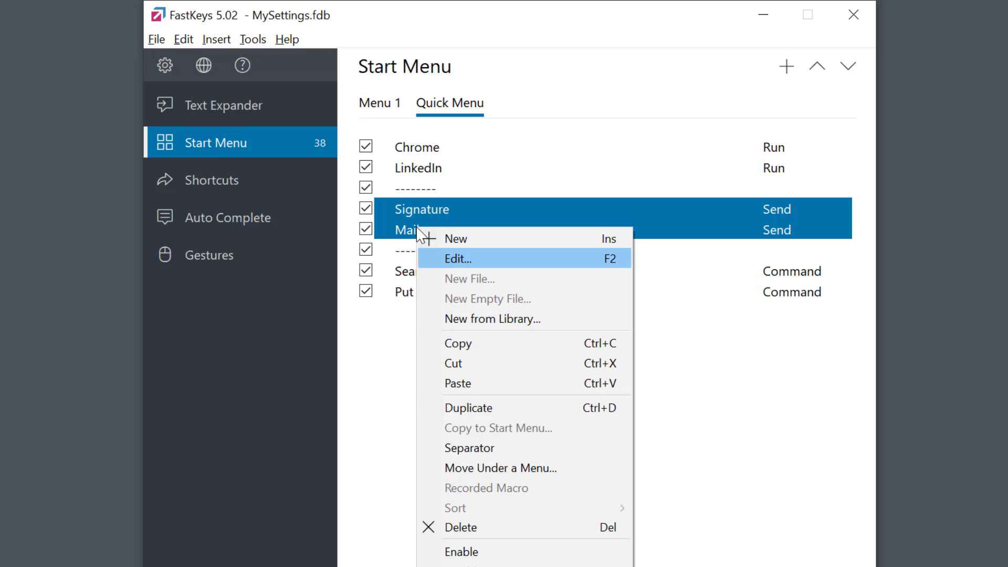
{"action": "left_click", "coordinate": [475, 468]}
{"action": "type", "text": "Phr"}
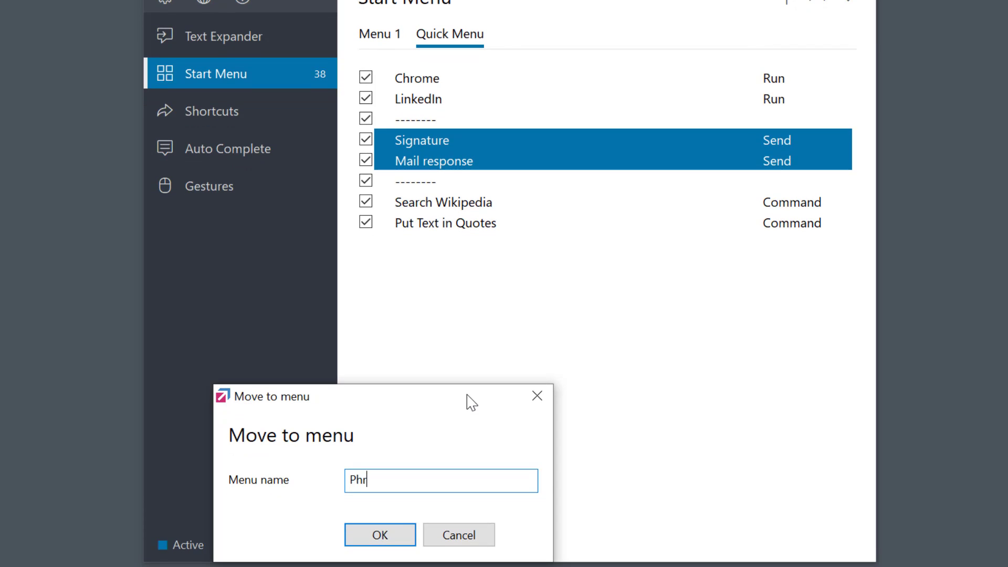
{"action": "type", "text": "ases"}
{"action": "left_click", "coordinate": [400, 534]}
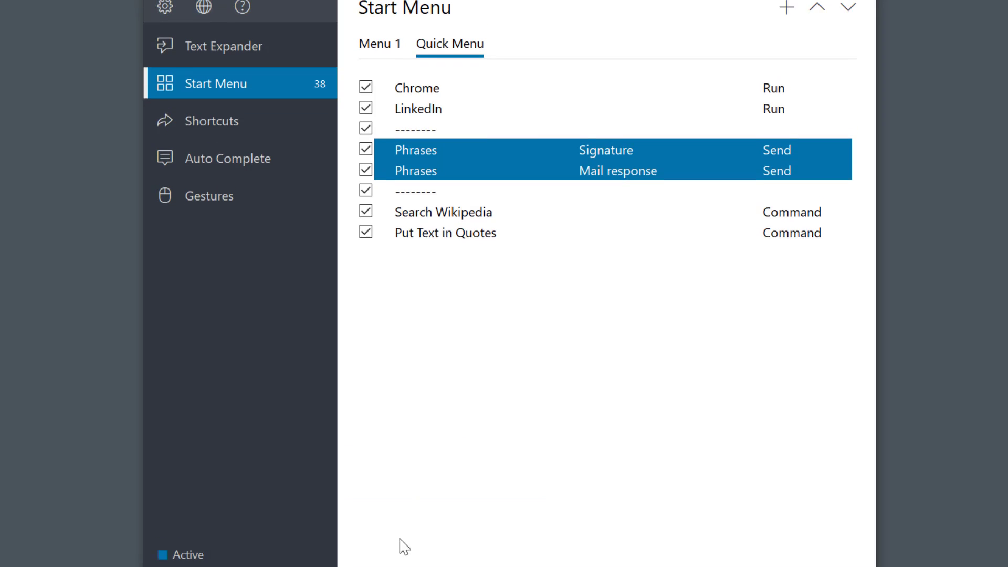
{"action": "middle_click", "coordinate": [572, 297]}
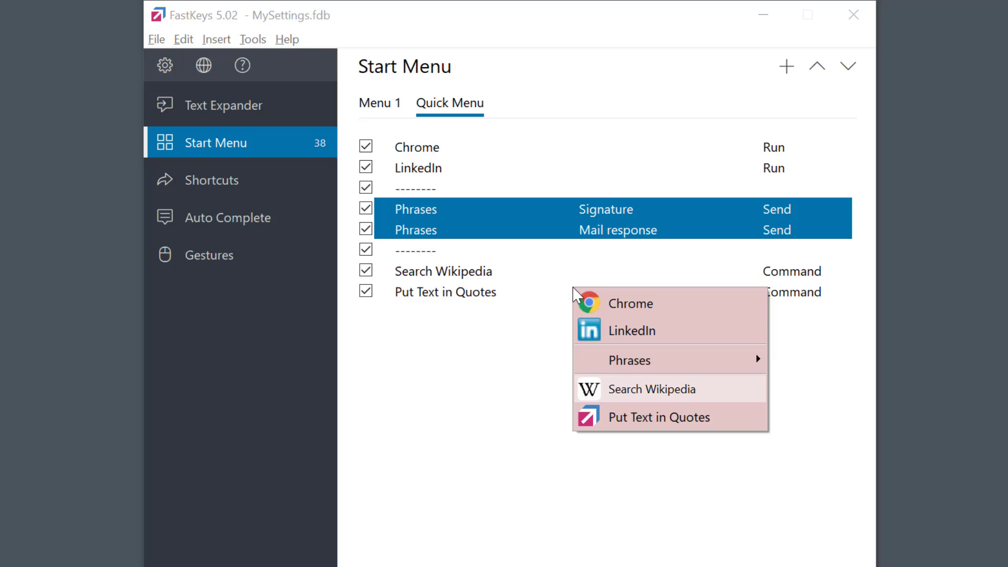
{"action": "mouse_move", "coordinate": [601, 359]}
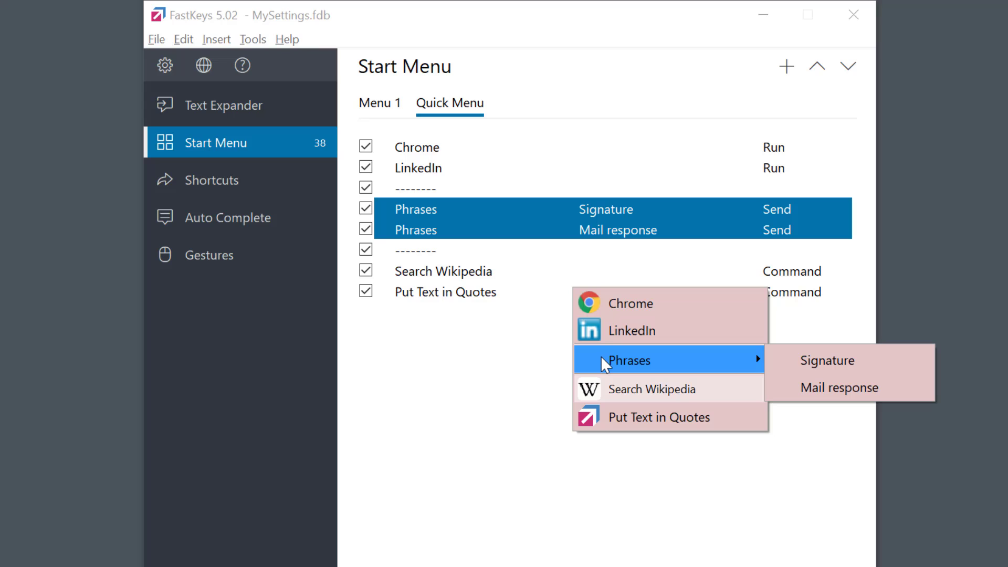
{"action": "left_click", "coordinate": [435, 325]}
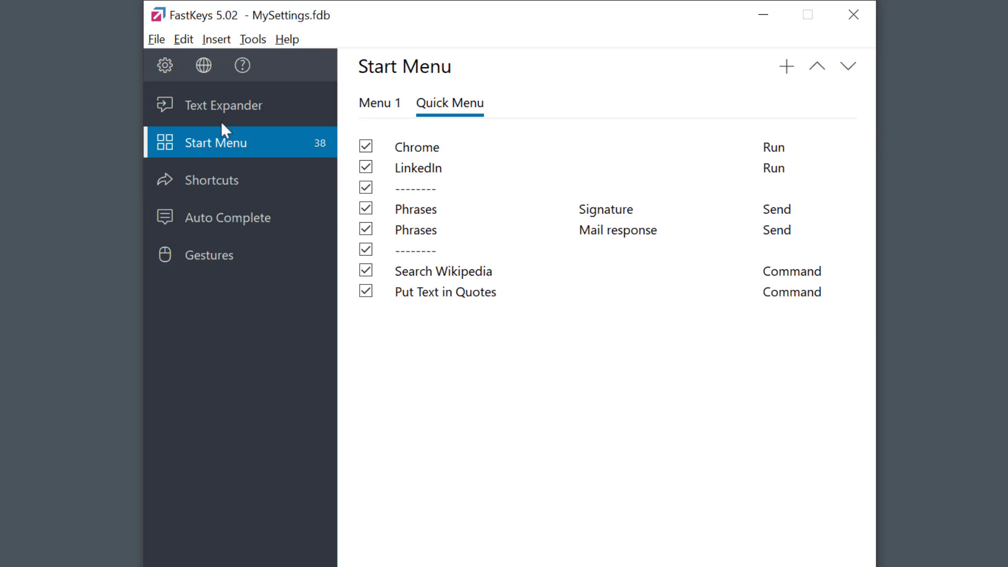
Switch Menu 2's type to Toolbar, then test, reposition and close the toolbar
{"action": "left_click", "coordinate": [164, 66]}
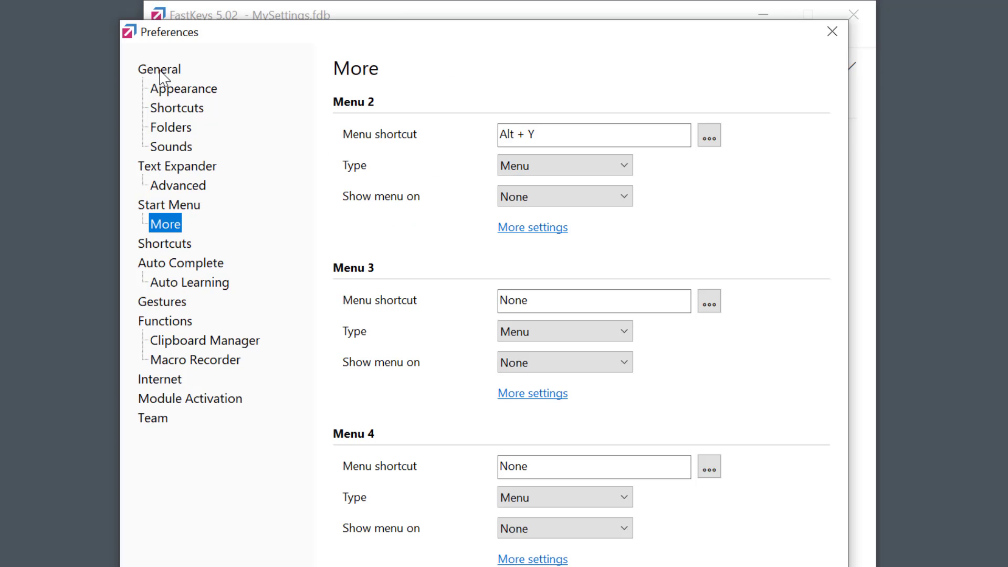
{"action": "left_click", "coordinate": [579, 176]}
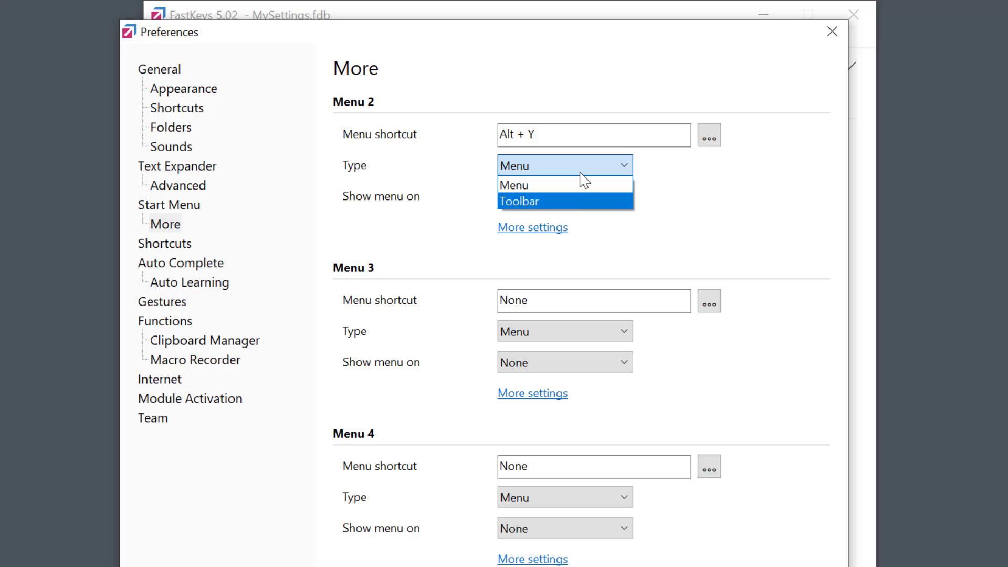
{"action": "left_click", "coordinate": [572, 200]}
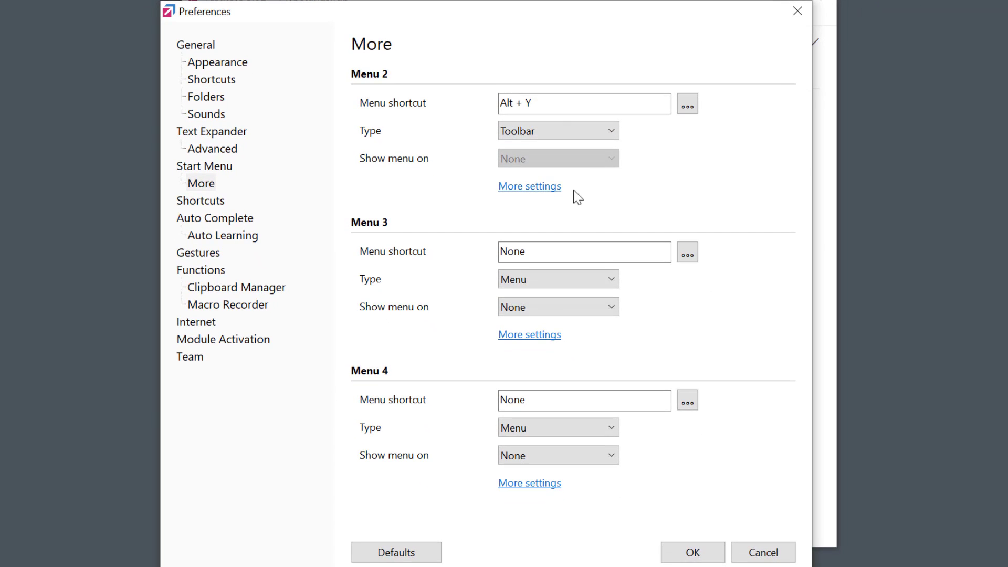
{"action": "left_click", "coordinate": [700, 563]}
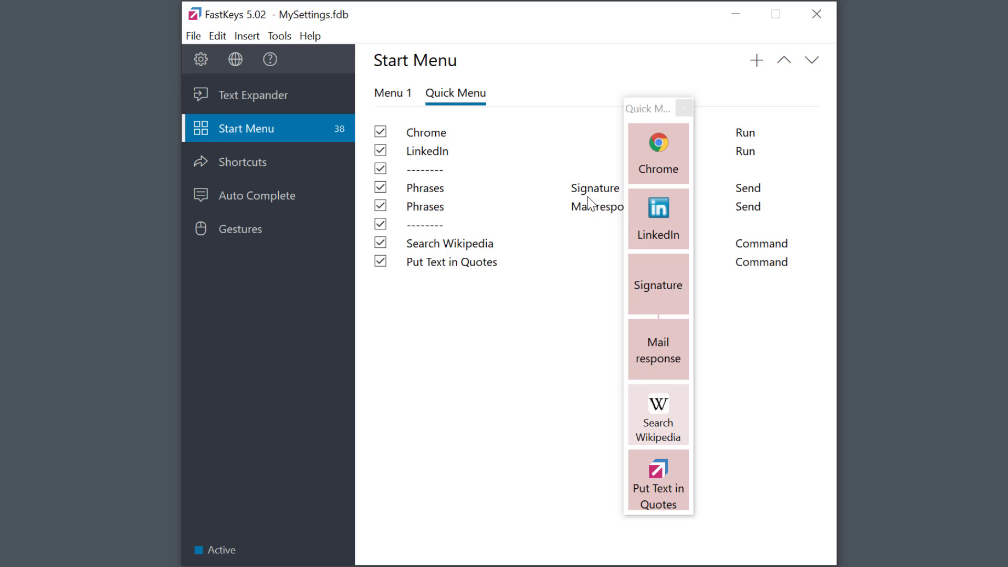
{"action": "left_click_drag", "start_coordinate": [651, 108], "coordinate": [665, 70]}
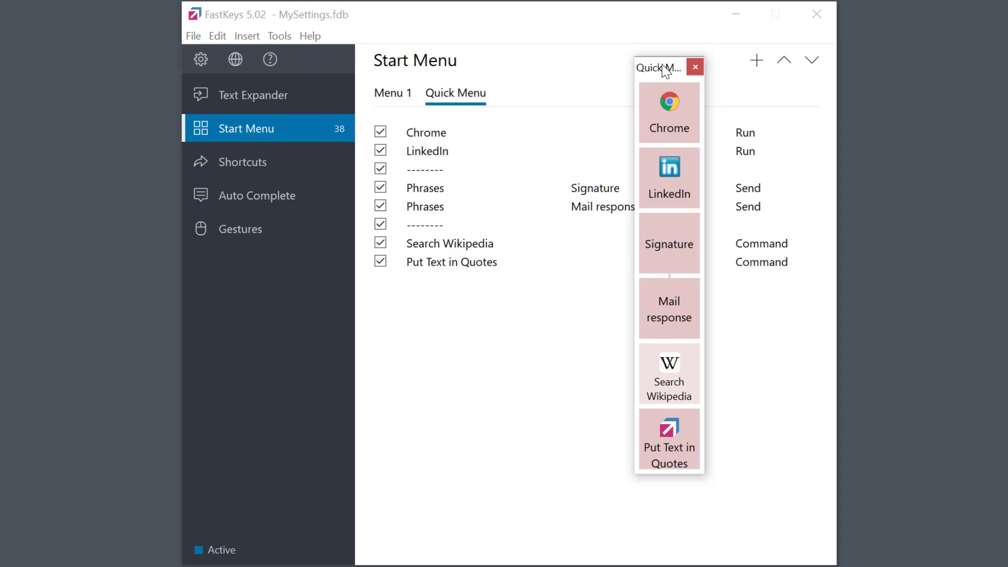
{"action": "key", "text": "Escape"}
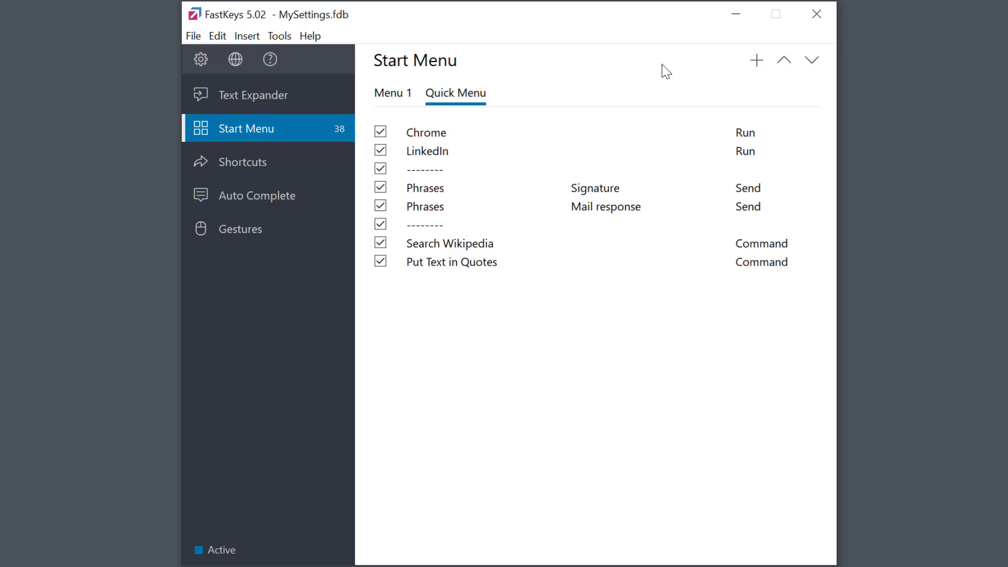
Set Menu 2 tiles to Icon and text right mode at 110 × 40 px, then show the toolbar with Alt+Y
{"action": "left_click", "coordinate": [201, 59]}
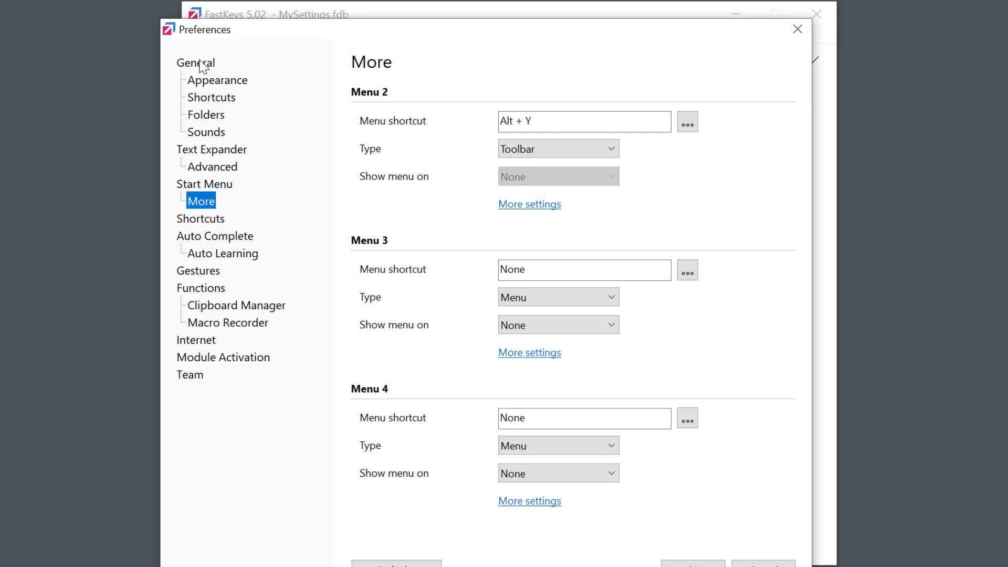
{"action": "left_click", "coordinate": [531, 208]}
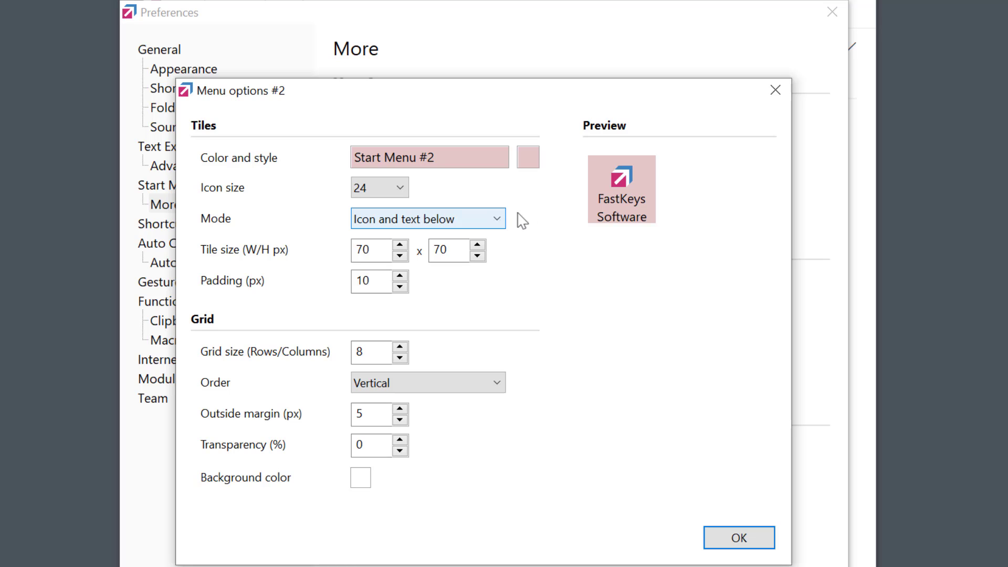
{"action": "left_click", "coordinate": [503, 222]}
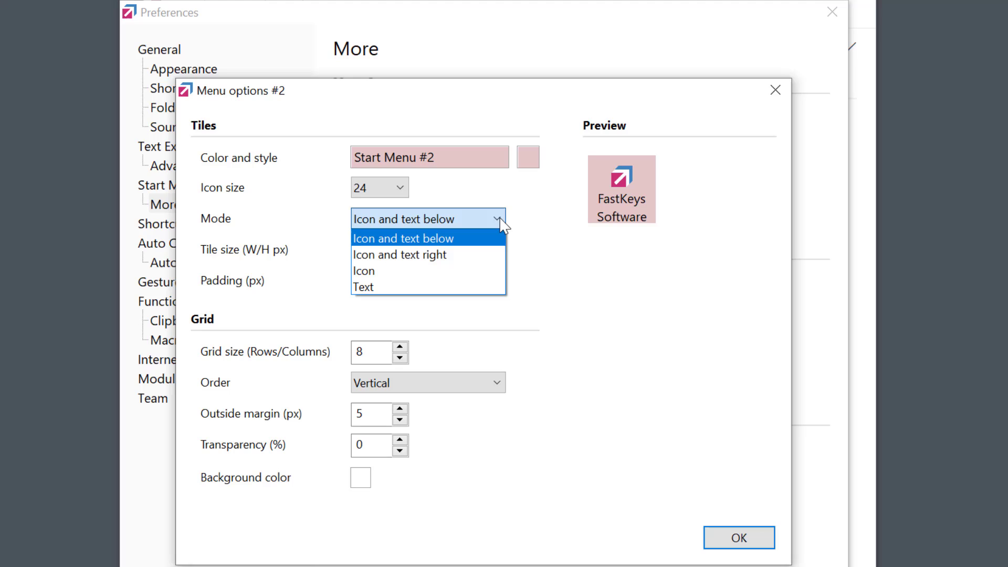
{"action": "left_click", "coordinate": [494, 254]}
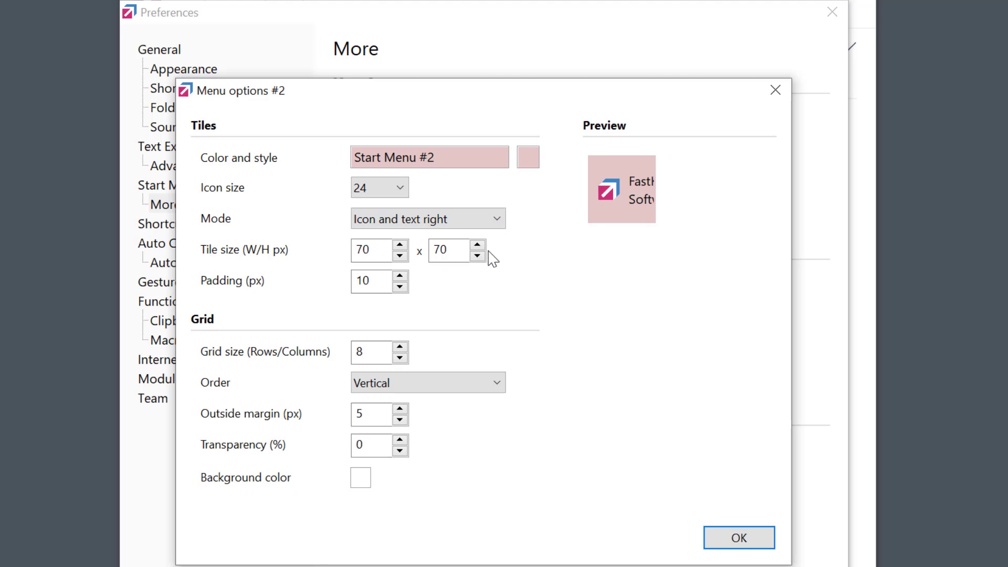
{"action": "left_click_drag", "start_coordinate": [386, 251], "coordinate": [339, 256]}
{"action": "type", "text": "110"}
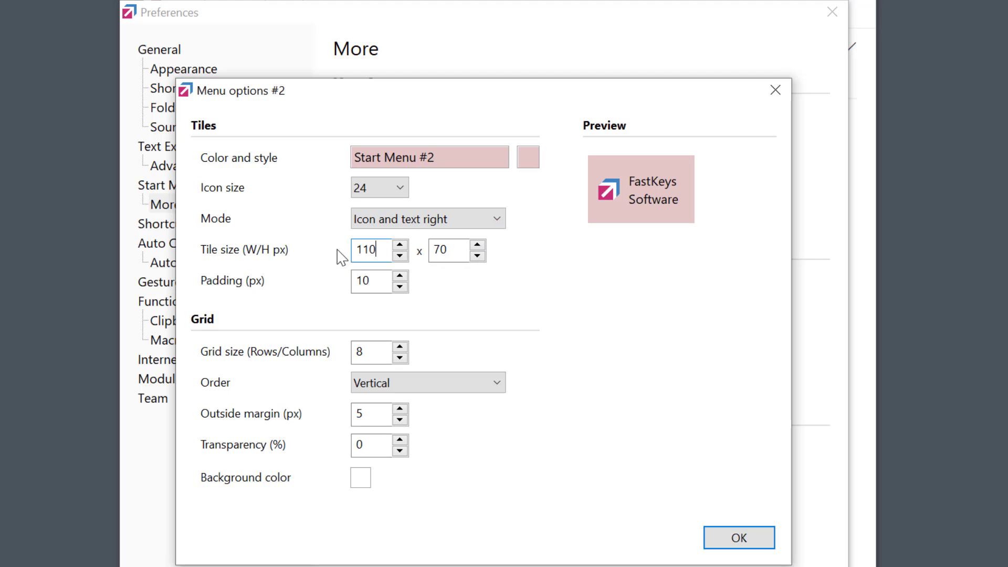
{"action": "left_click_drag", "start_coordinate": [452, 251], "coordinate": [419, 251]}
{"action": "type", "text": "40"}
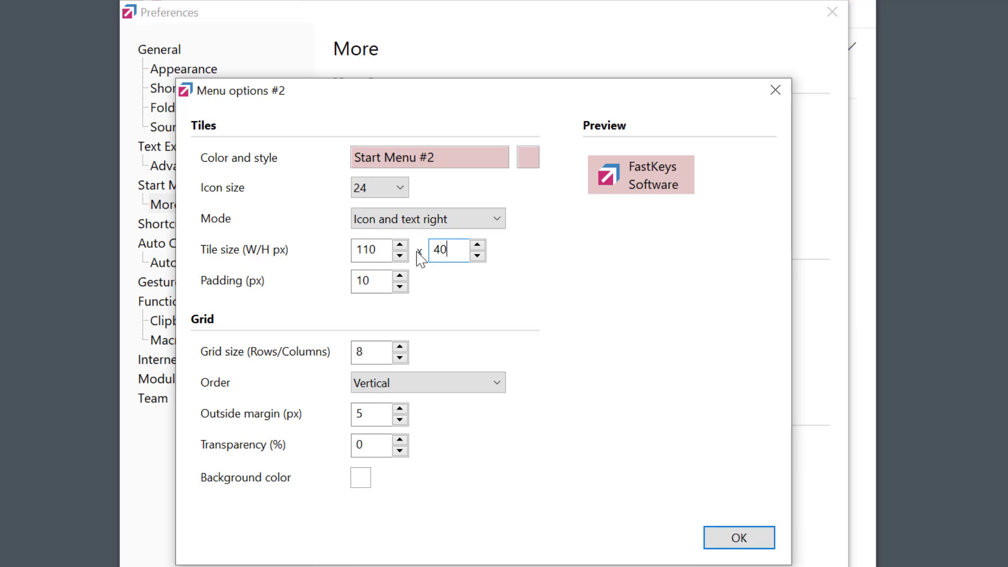
{"action": "left_click", "coordinate": [717, 536]}
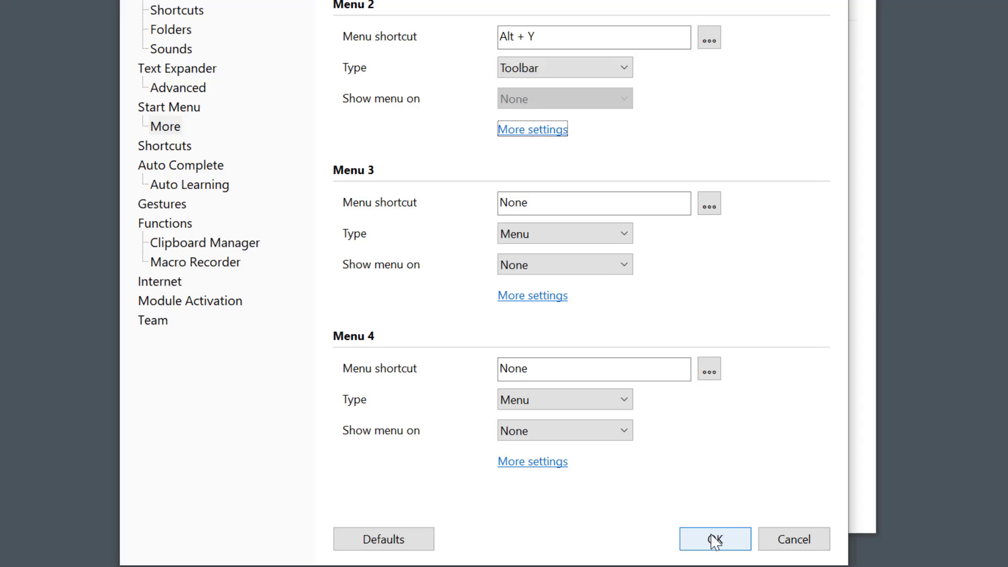
{"action": "left_click", "coordinate": [715, 539]}
{"action": "key", "text": "alt+y"}
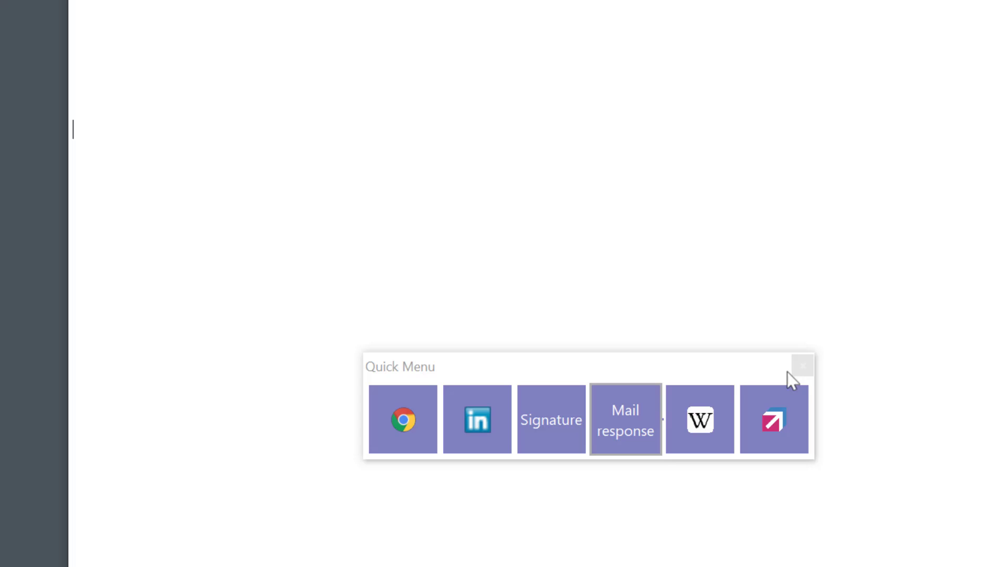
Insert the Mail response letter addressed to the customer's name, followed by the Signature block
{"action": "left_click", "coordinate": [616, 425]}
{"action": "type", "text": "George"}
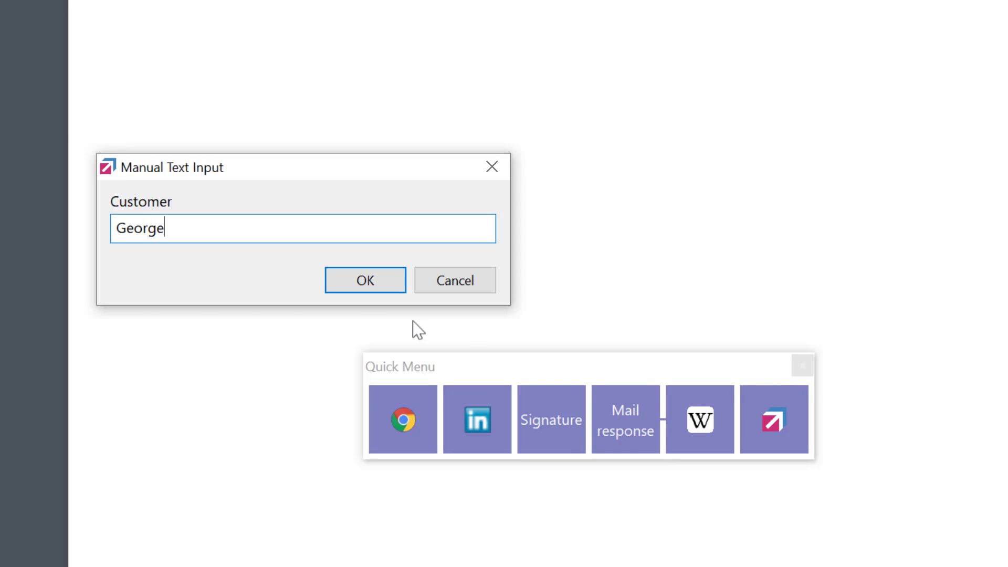
{"action": "key", "text": "Return"}
{"action": "key", "text": "Return"}
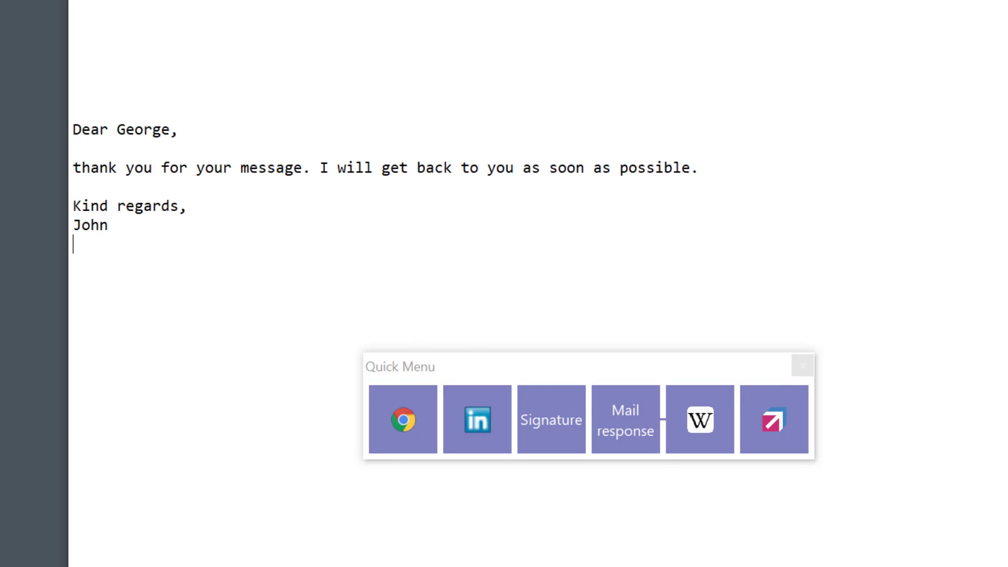
{"action": "key", "text": "Return"}
{"action": "key", "text": "Return"}
{"action": "left_click", "coordinate": [558, 415]}
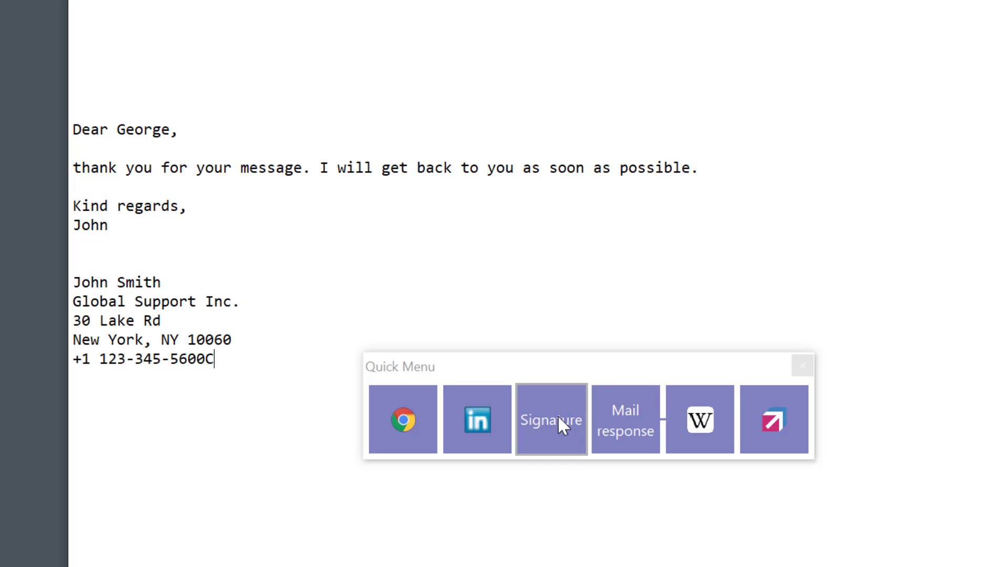